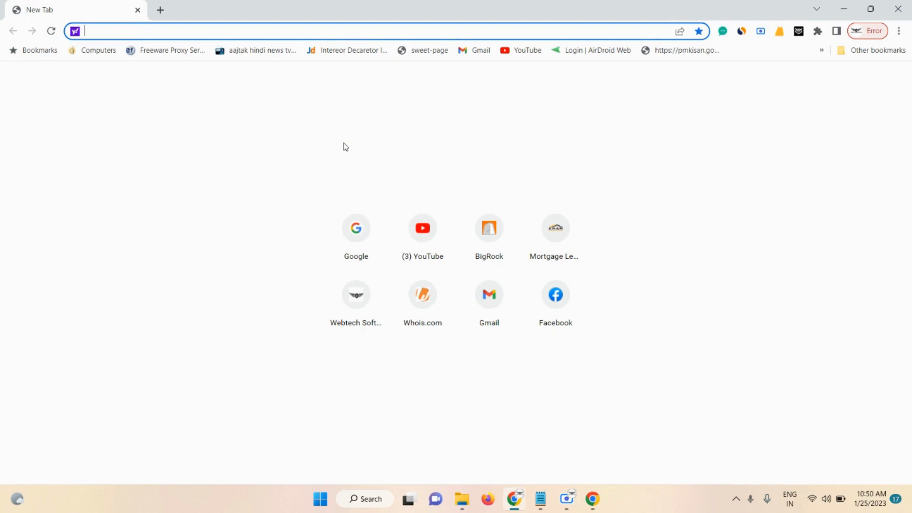
# Step: Load bpcareer.in/cpanel from Chrome's address bar
pyautogui.write('b')
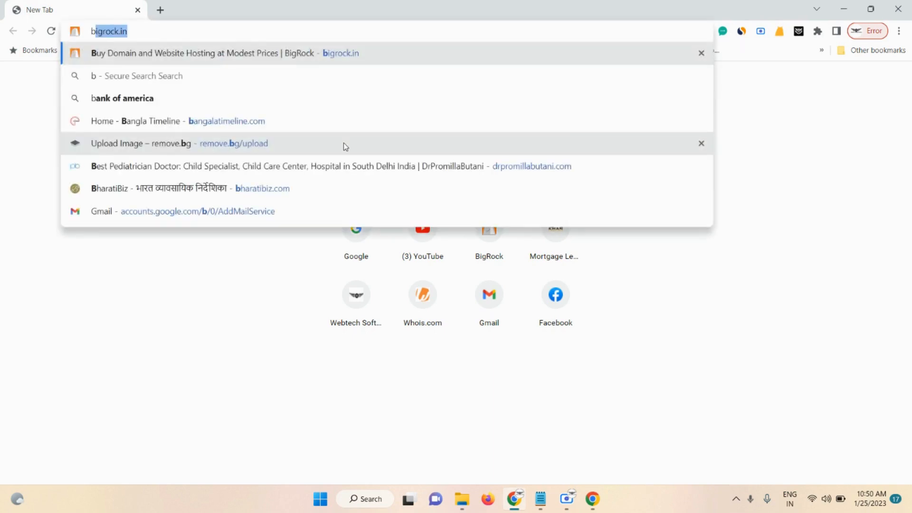
pyautogui.write('pcaree')
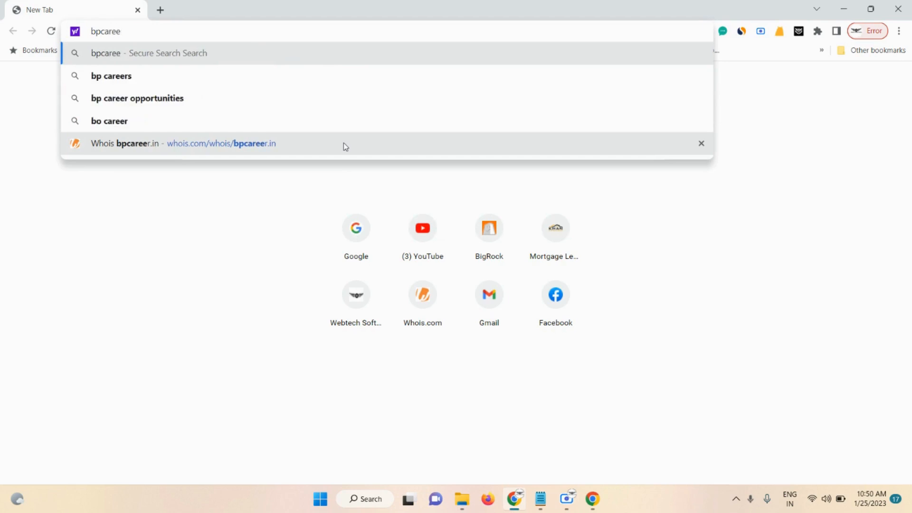
pyautogui.write('r.in')
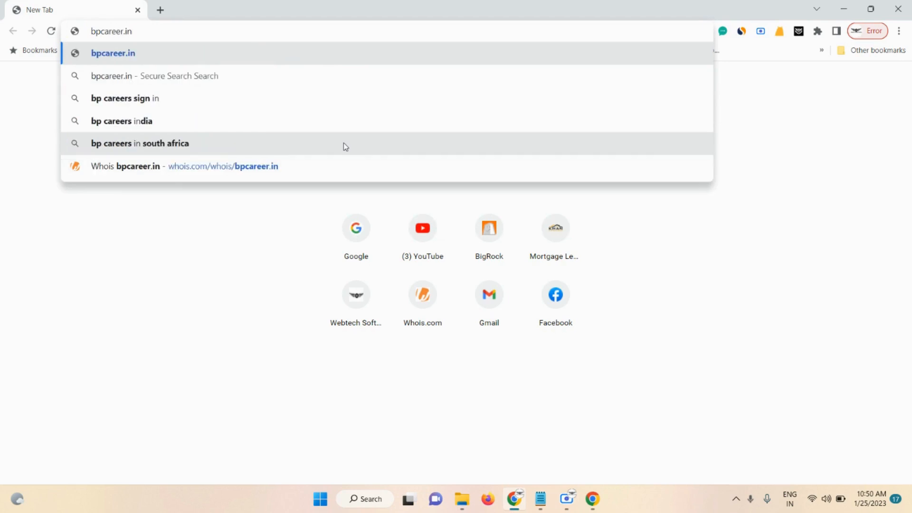
pyautogui.write('/cpane')
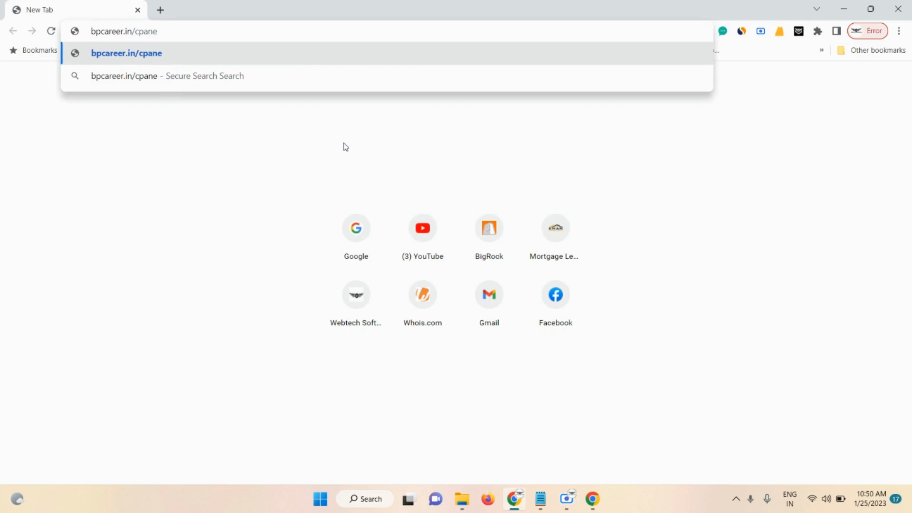
pyautogui.write('l')
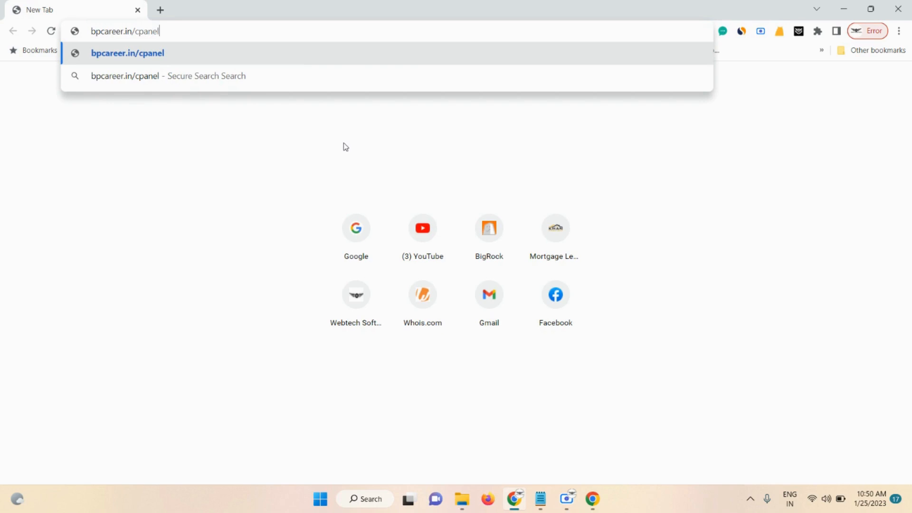
pyautogui.press('Return')
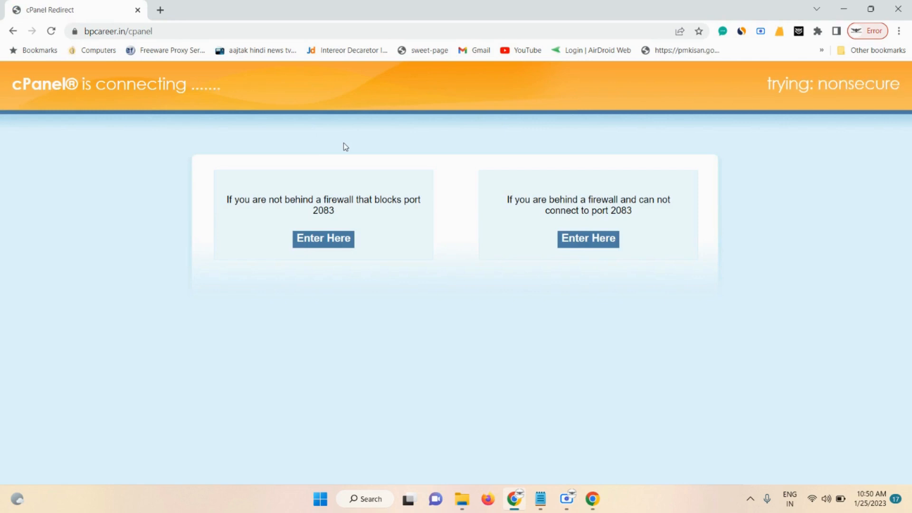
# Step: In a new tab, try pbcareer.in on port 2063, then on port 2086
pyautogui.click(160, 10)
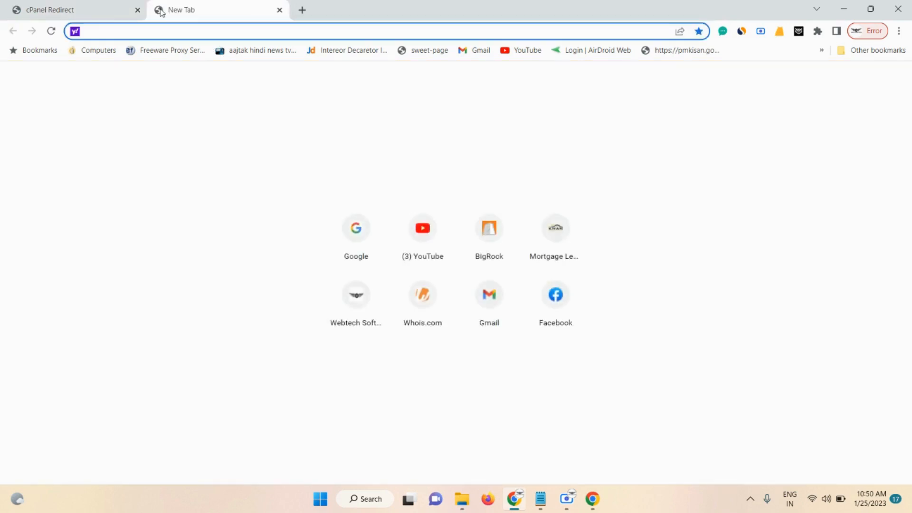
pyautogui.write('pb')
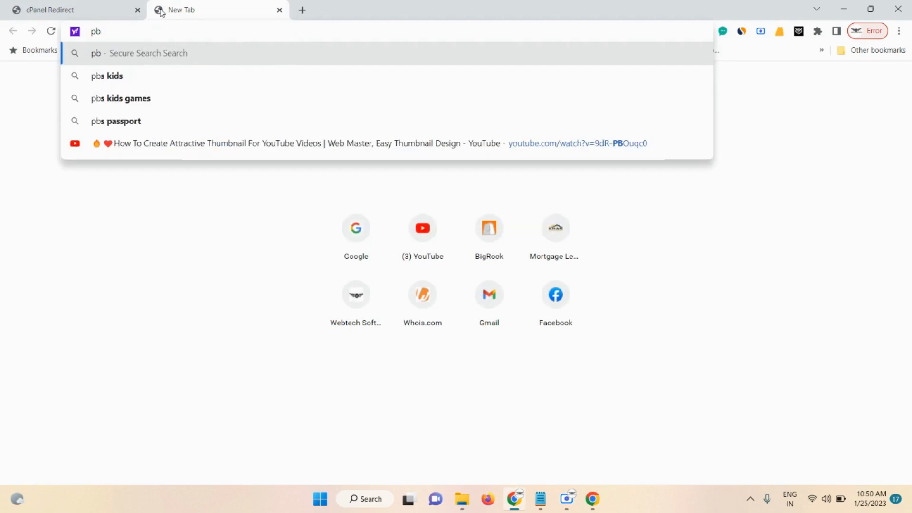
pyautogui.write('career')
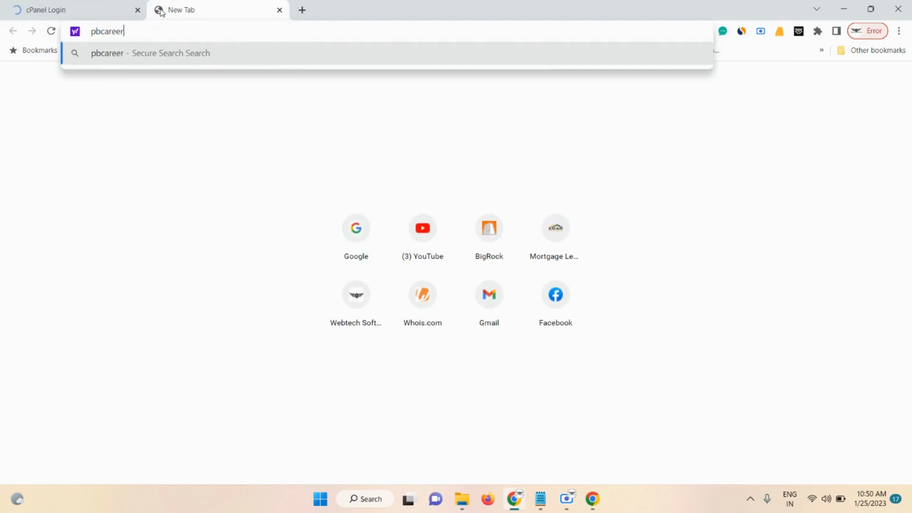
pyautogui.write('.in')
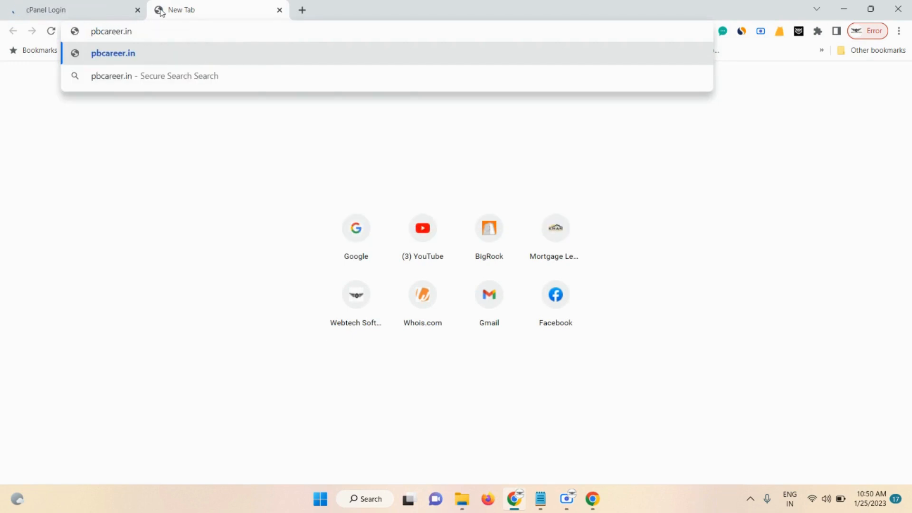
pyautogui.write(':20')
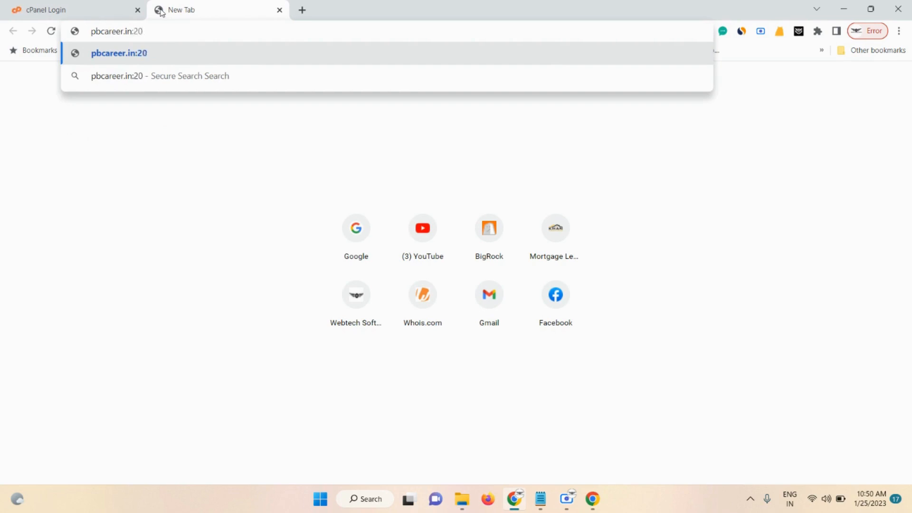
pyautogui.write('63')
pyautogui.press('Return')
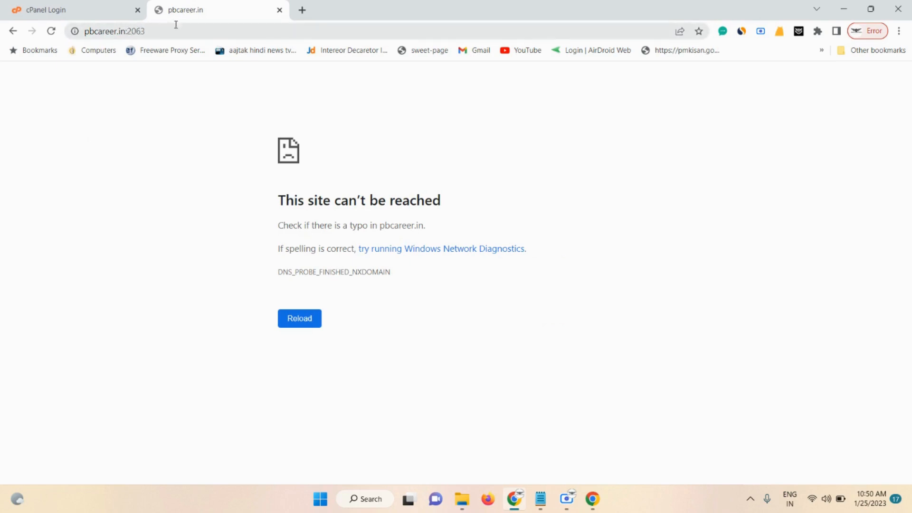
pyautogui.moveTo(136, 31); pyautogui.dragTo(224, 28)
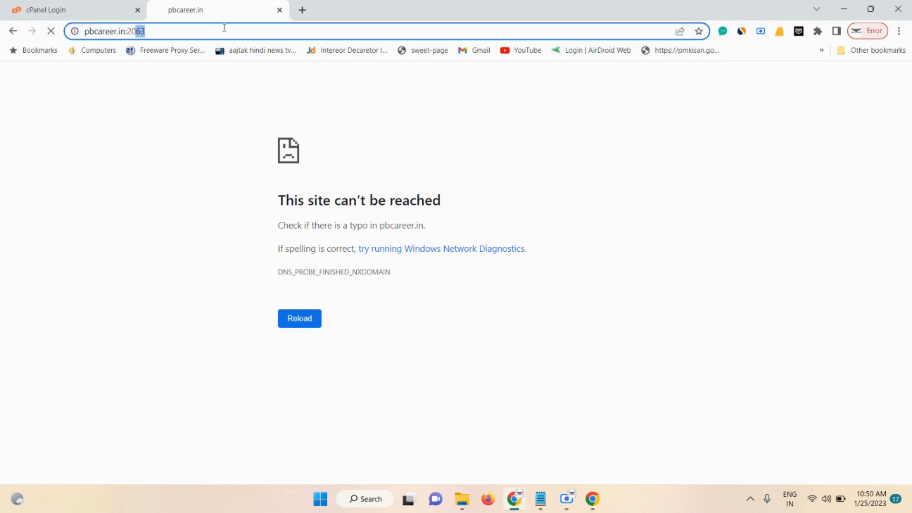
pyautogui.write('86')
pyautogui.press('Return')
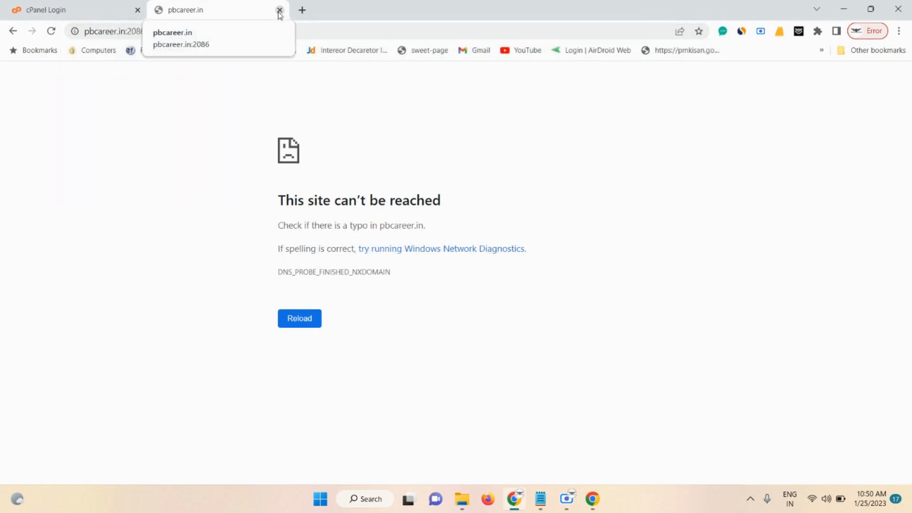
# Step: Compare with the cPanel Login tab and change the port to 2083
pyautogui.click(88, 12)
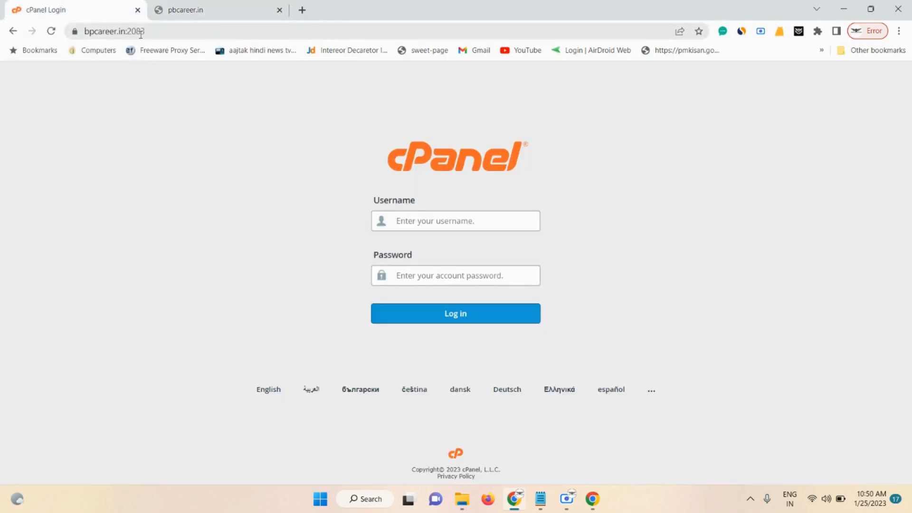
pyautogui.click(202, 9)
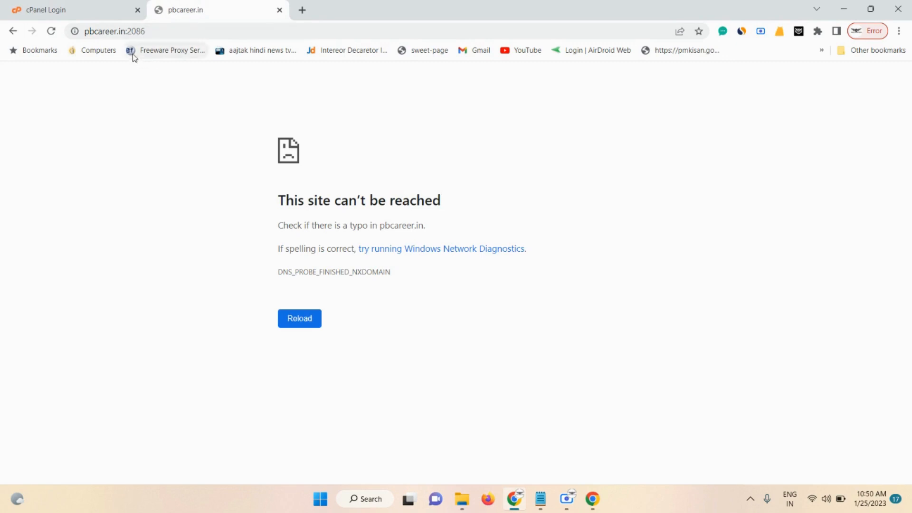
pyautogui.click(149, 30)
pyautogui.click(150, 31)
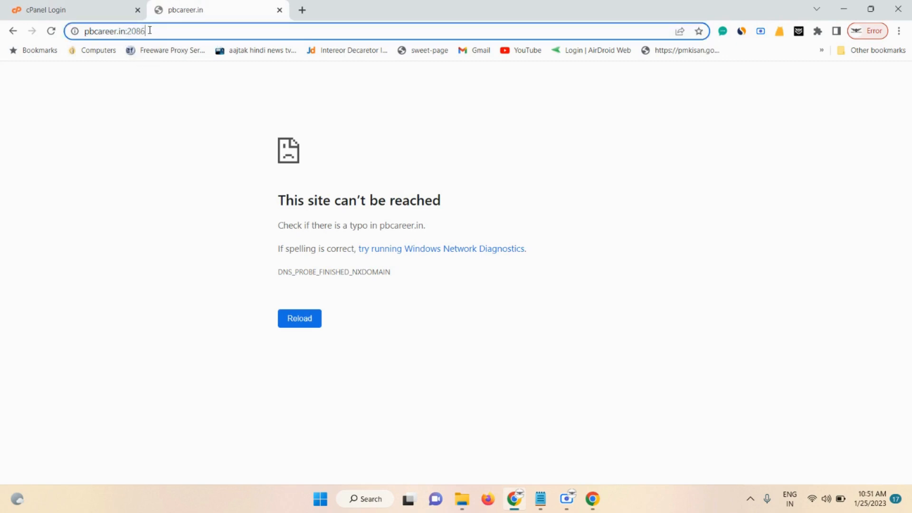
pyautogui.press('BackSpace')
pyautogui.write('3')
pyautogui.press('Return')
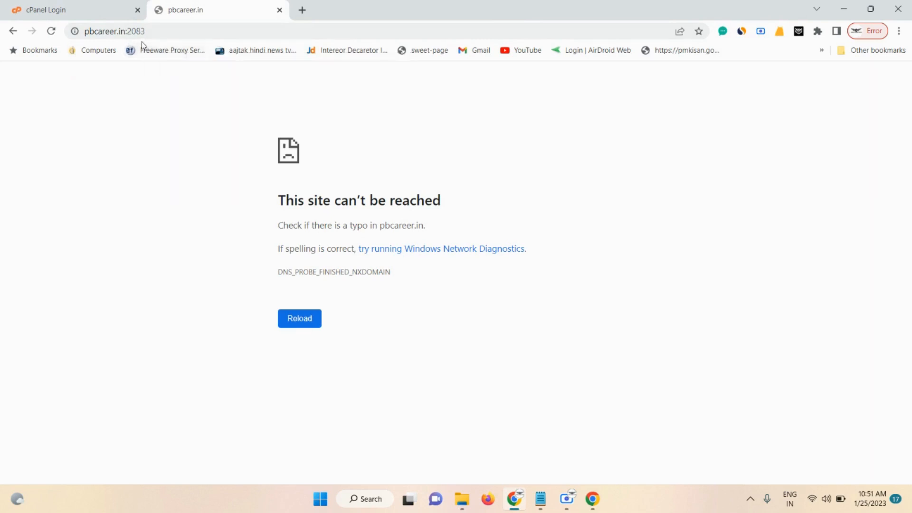
# Step: Correct the domain spelling to bpcareer.in and load it on port 2083
pyautogui.click(100, 18)
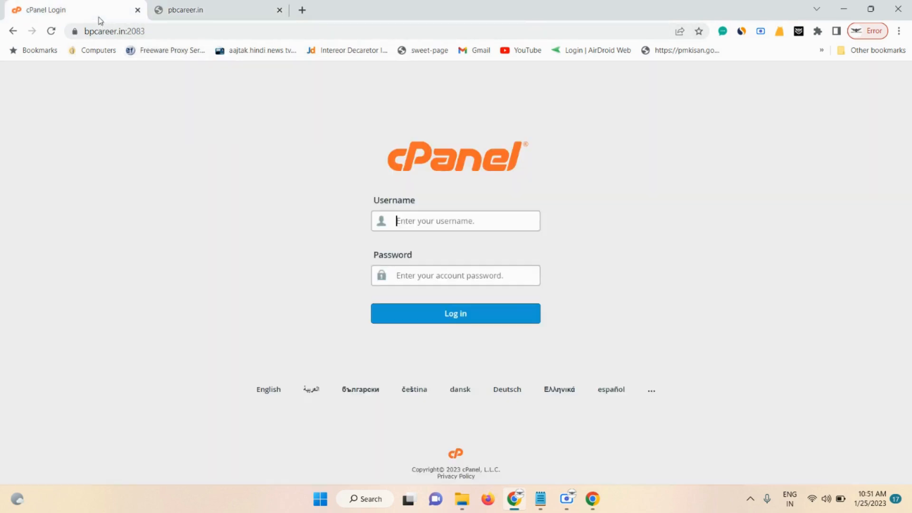
pyautogui.click(193, 13)
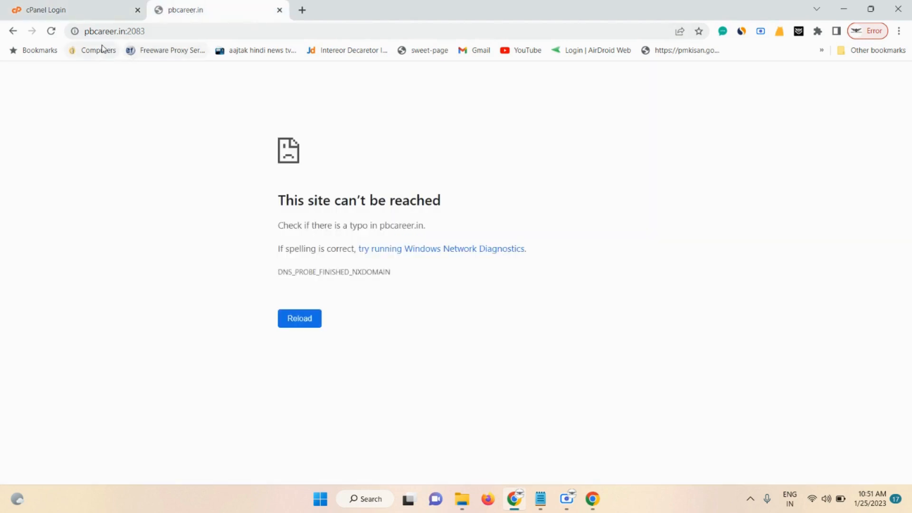
pyautogui.click(92, 34)
pyautogui.click(94, 33)
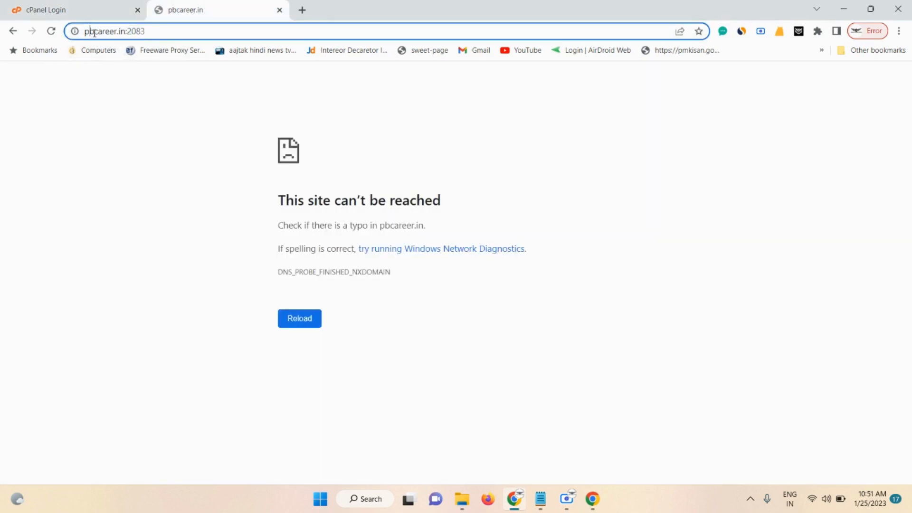
pyautogui.press('BackSpace')
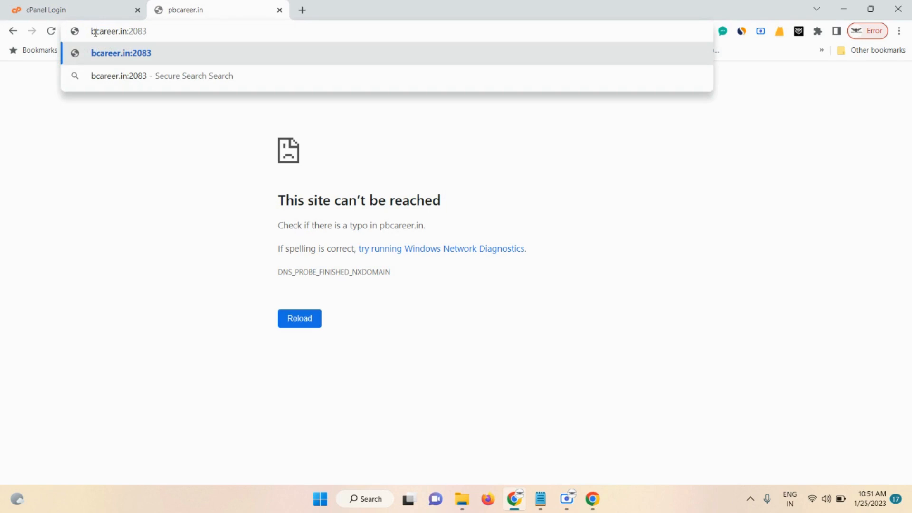
pyautogui.write('b')
pyautogui.press('Return')
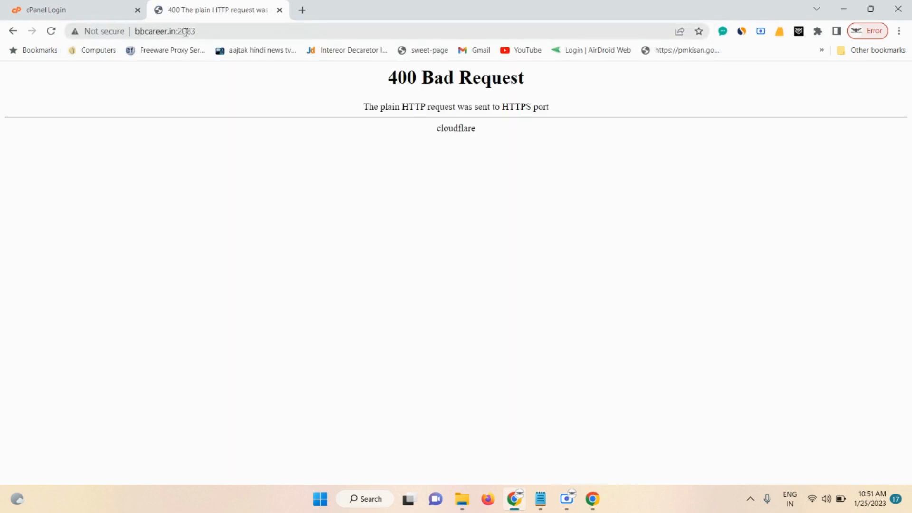
pyautogui.doubleClick(142, 31)
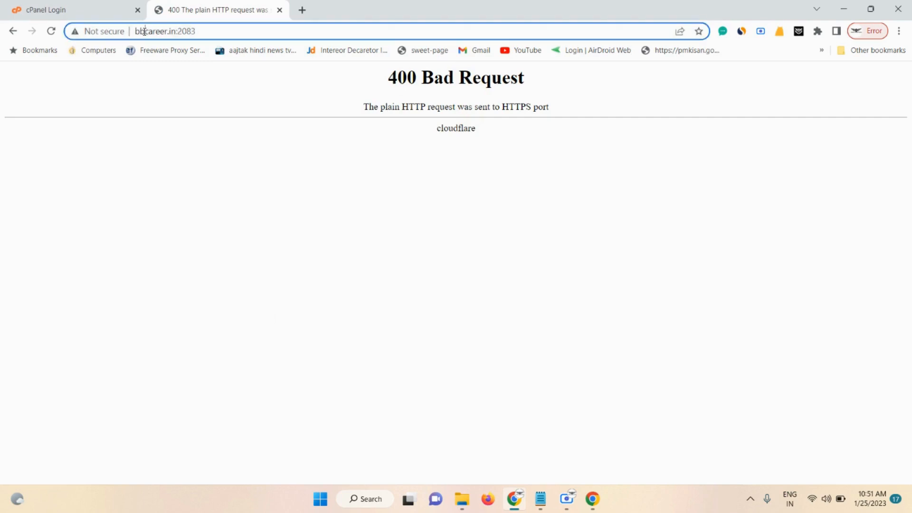
pyautogui.click(144, 31)
pyautogui.press('BackSpace')
pyautogui.write('p')
pyautogui.press('Return')
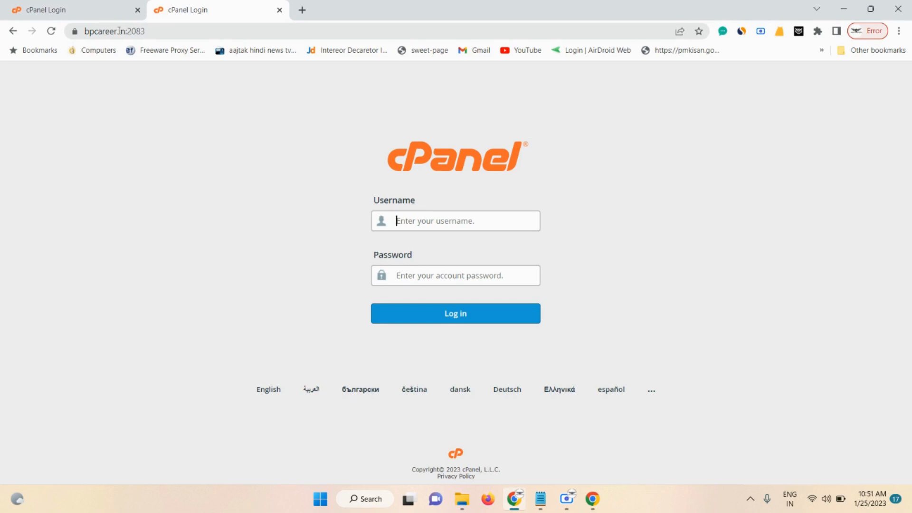
# Step: Drop the :2083 port and add a 'cpanel.' prefix to load cpanel.bpcareer.in
pyautogui.doubleClick(118, 31)
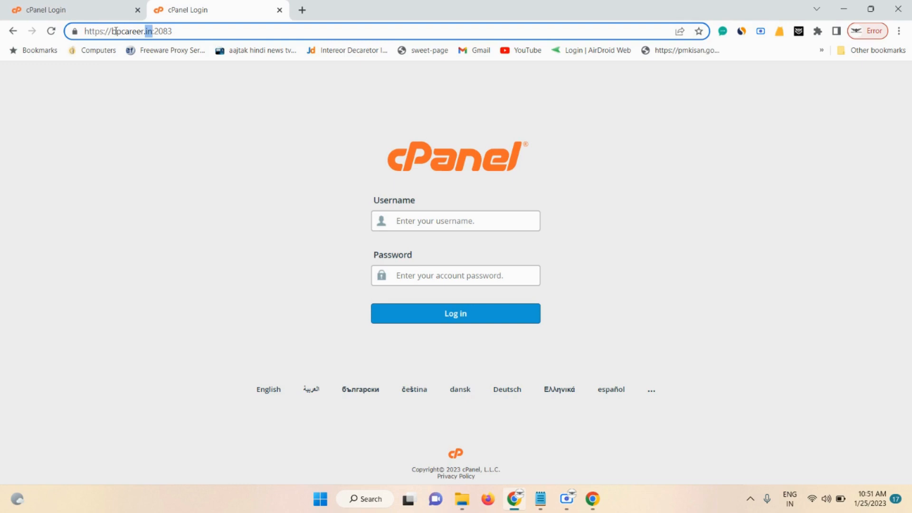
pyautogui.click(154, 31)
pyautogui.moveTo(153, 31); pyautogui.dragTo(220, 31)
pyautogui.press('BackSpace')
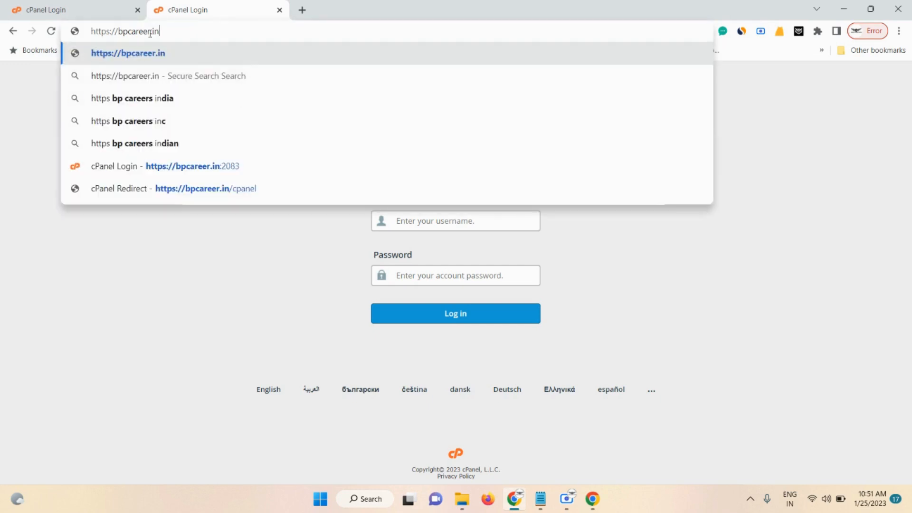
pyautogui.click(119, 31)
pyautogui.write('co')
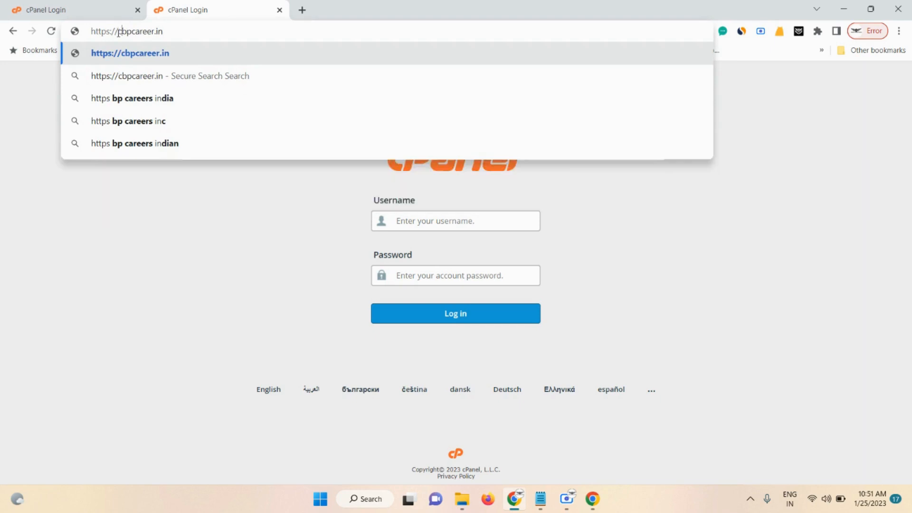
pyautogui.press('BackSpace')
pyautogui.write('panel.')
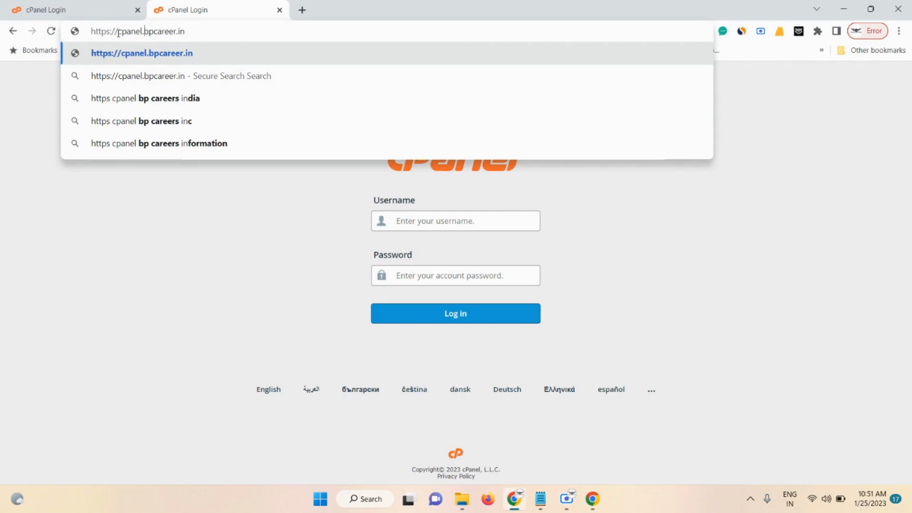
pyautogui.press('Return')
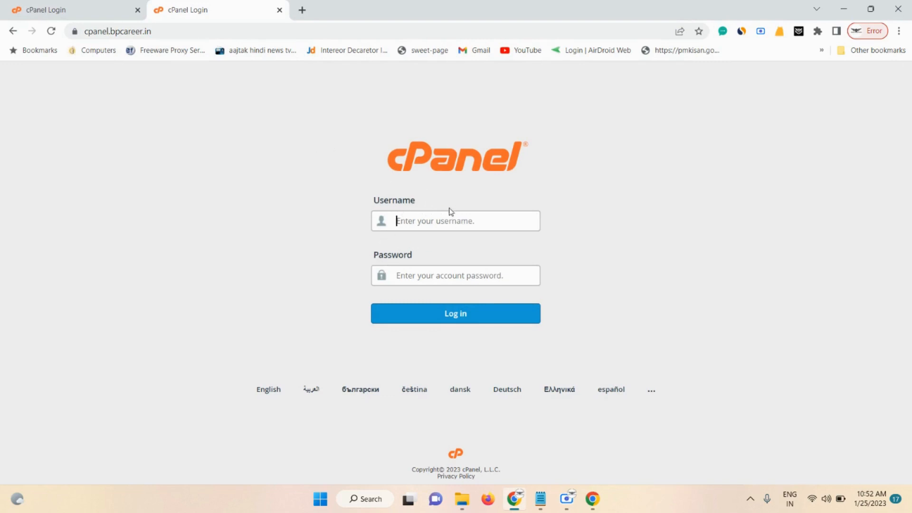
# Step: Log in with the account username and the pasted password
pyautogui.click(415, 219)
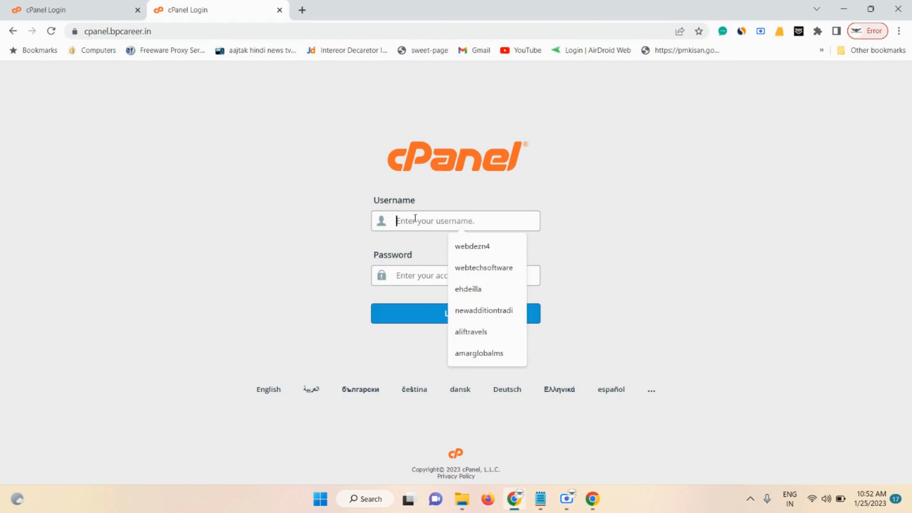
pyautogui.write('bpcareer')
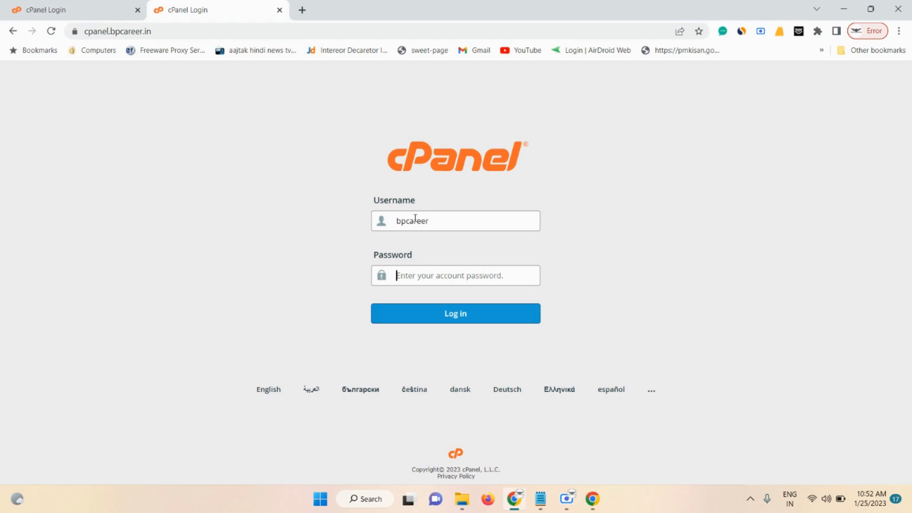
pyautogui.hotkey('ctrl', 'v')
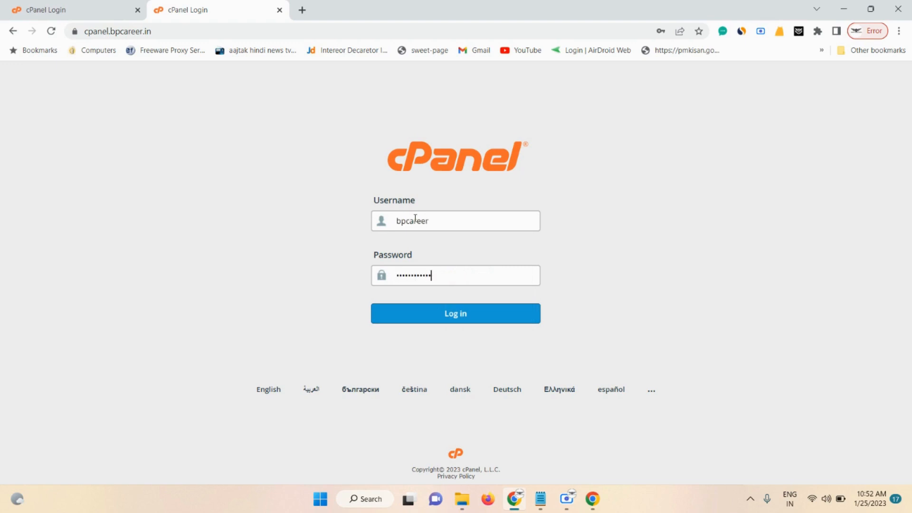
pyautogui.click(442, 315)
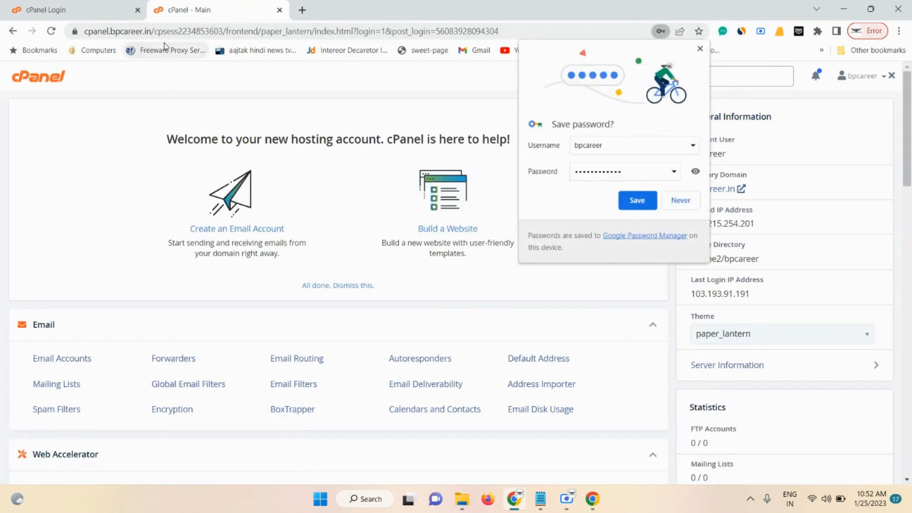
# Step: Close the leftover cPanel Login tab and scroll down to Softaculous Apps Installer
pyautogui.click(91, 6)
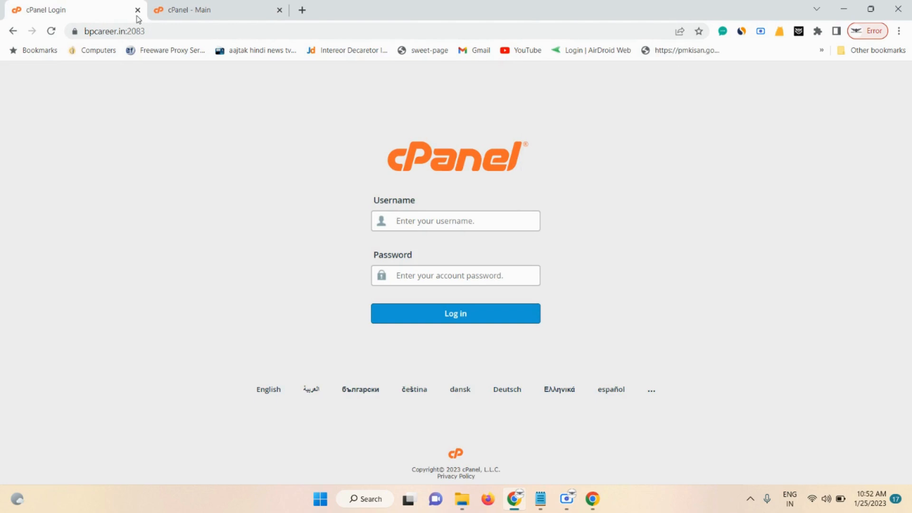
pyautogui.click(138, 10)
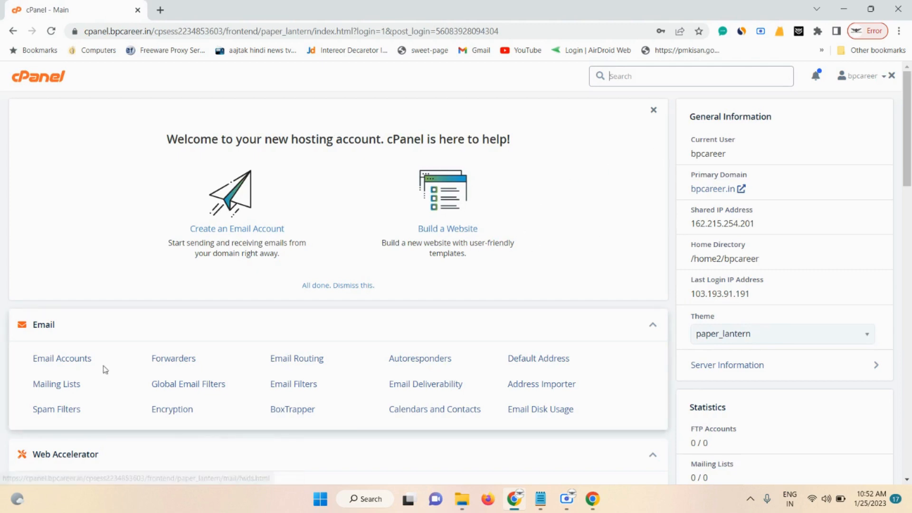
pyautogui.moveTo(909, 128); pyautogui.dragTo(897, 406)
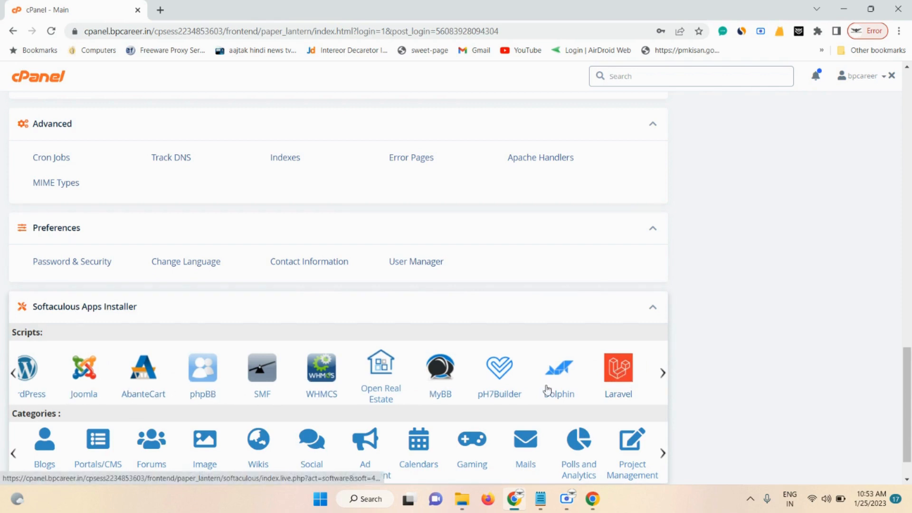
pyautogui.click(663, 380)
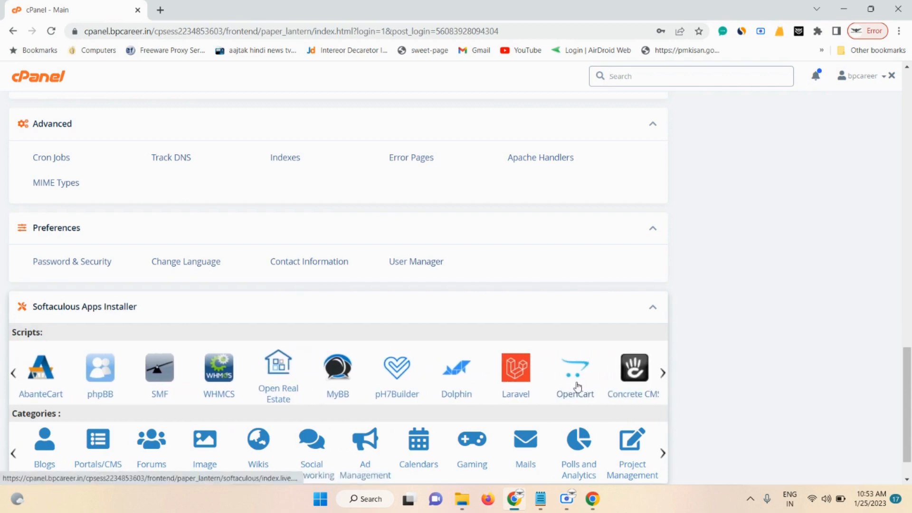
pyautogui.click(663, 374)
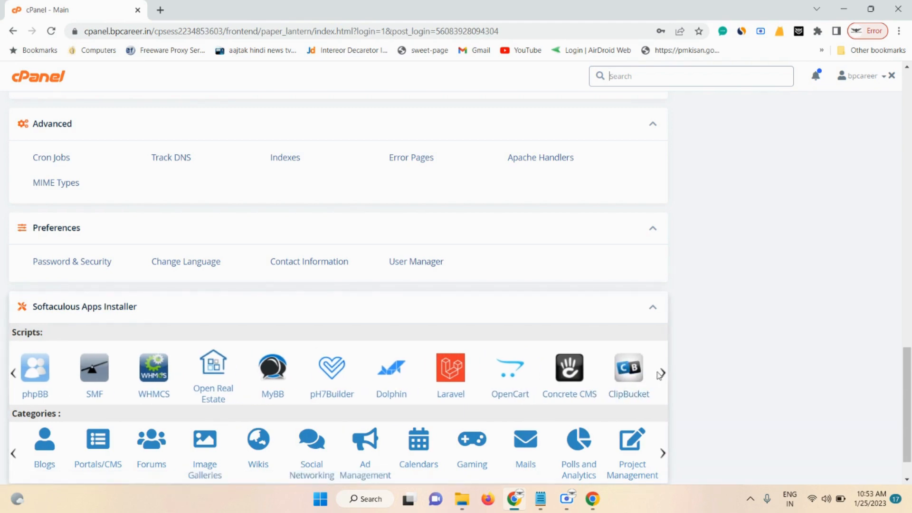
pyautogui.click(665, 375)
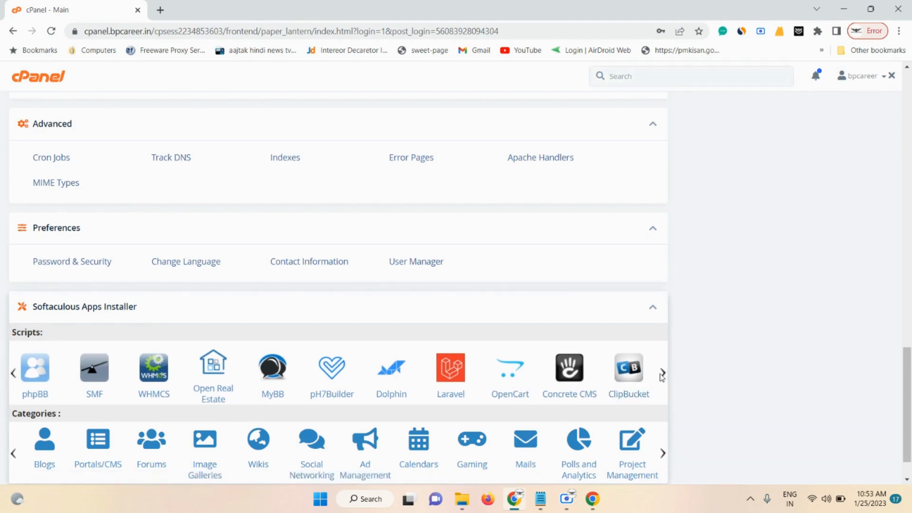
pyautogui.click(14, 373)
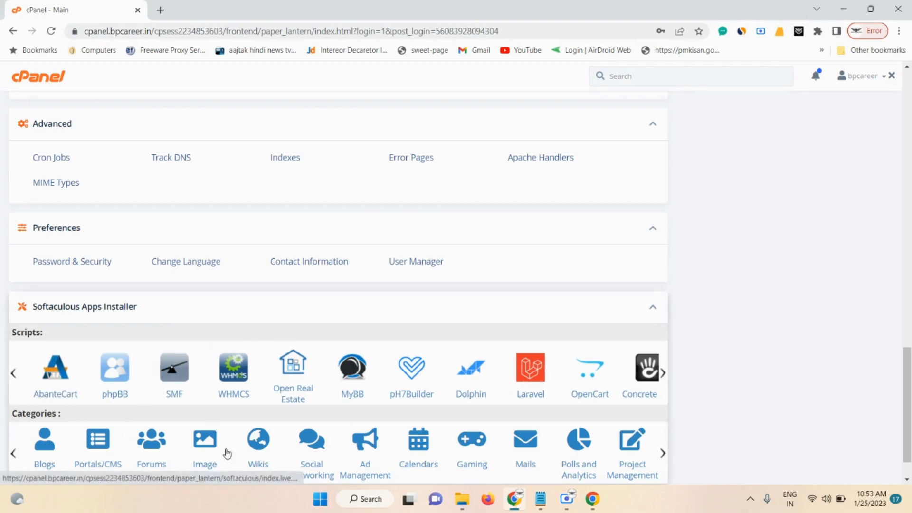
pyautogui.scroll(-2, 910, 359)
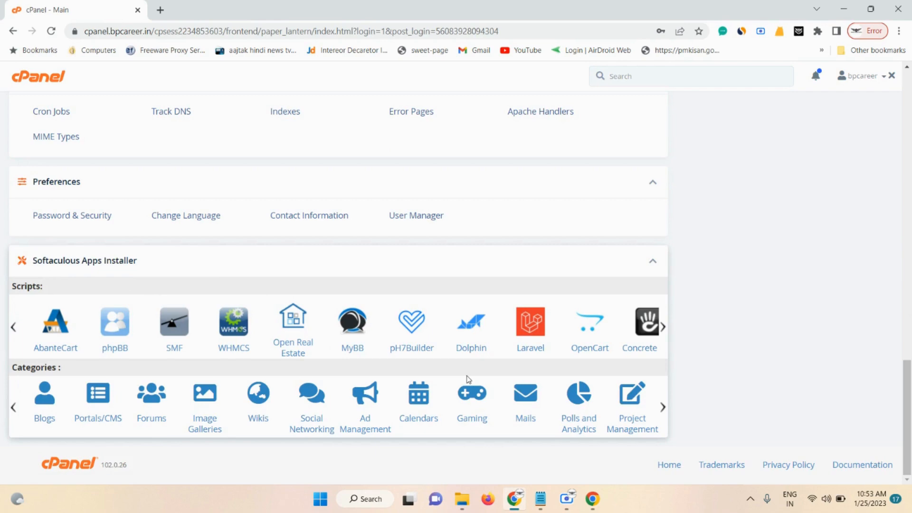
pyautogui.moveTo(909, 395)
pyautogui.mouseDown()
pyautogui.moveTo(909, 106)
pyautogui.moveTo(910, 399)
pyautogui.mouseUp()
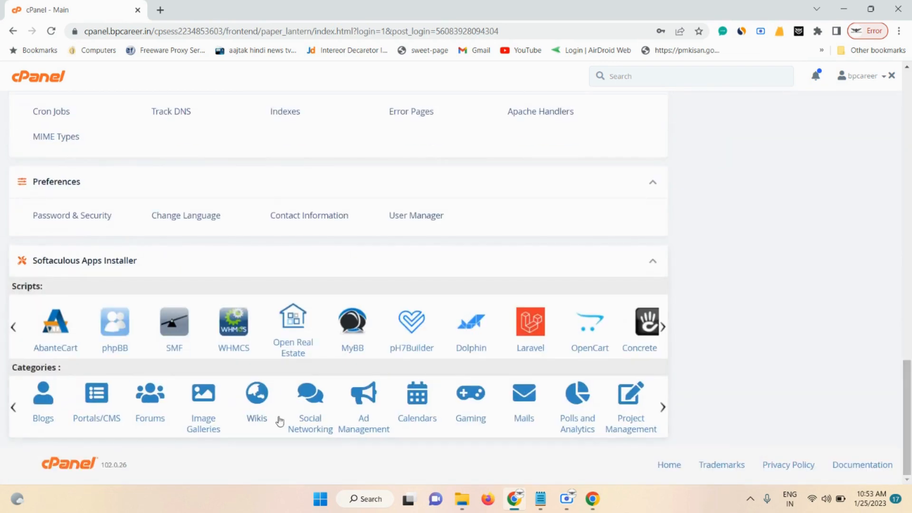
pyautogui.click(13, 327)
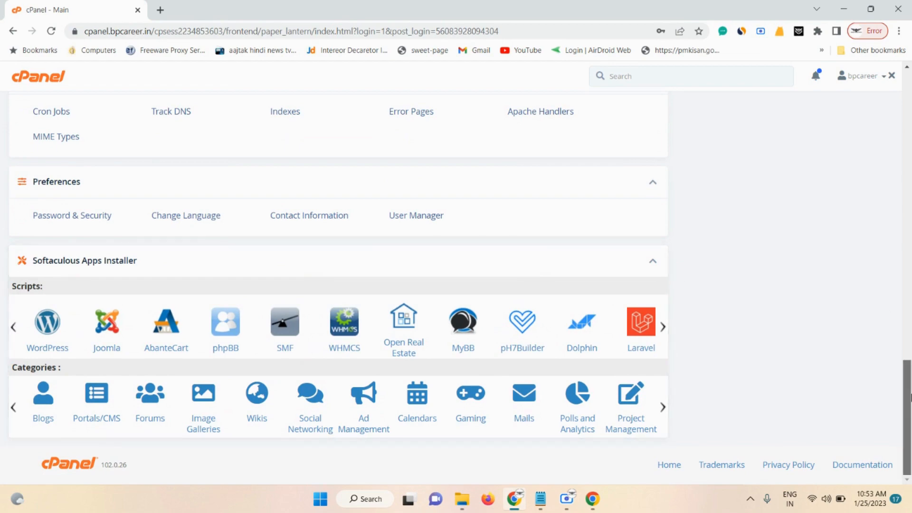
pyautogui.moveTo(908, 376); pyautogui.dragTo(909, 97)
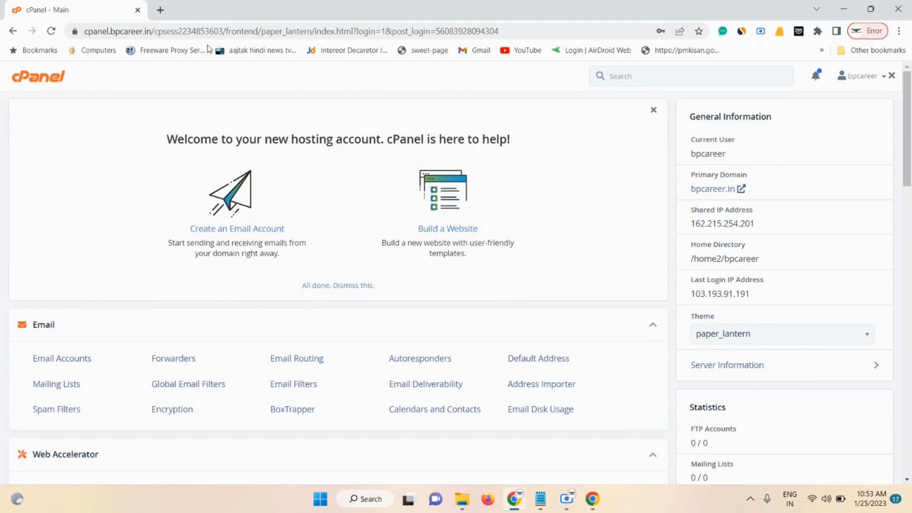
# Step: Type the planned info mailbox address into a new tab, then go back to the cPanel dashboard
pyautogui.click(163, 15)
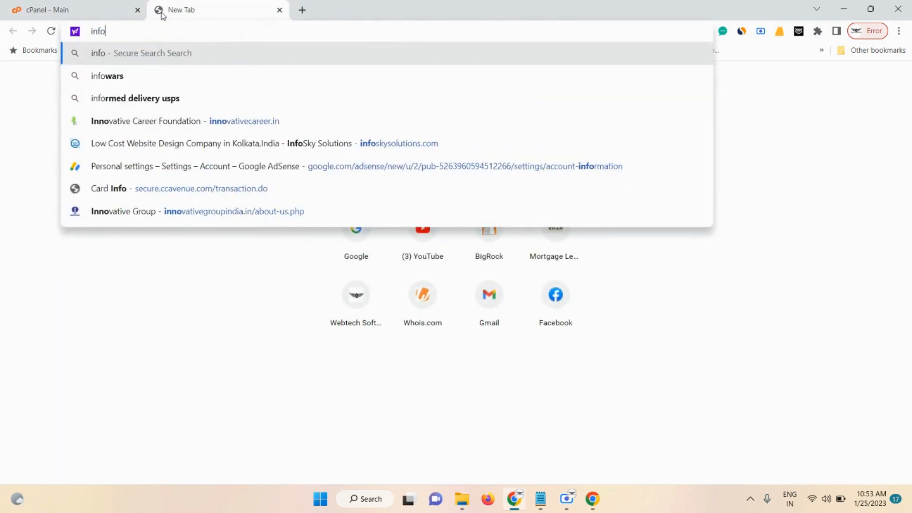
pyautogui.click(98, 6)
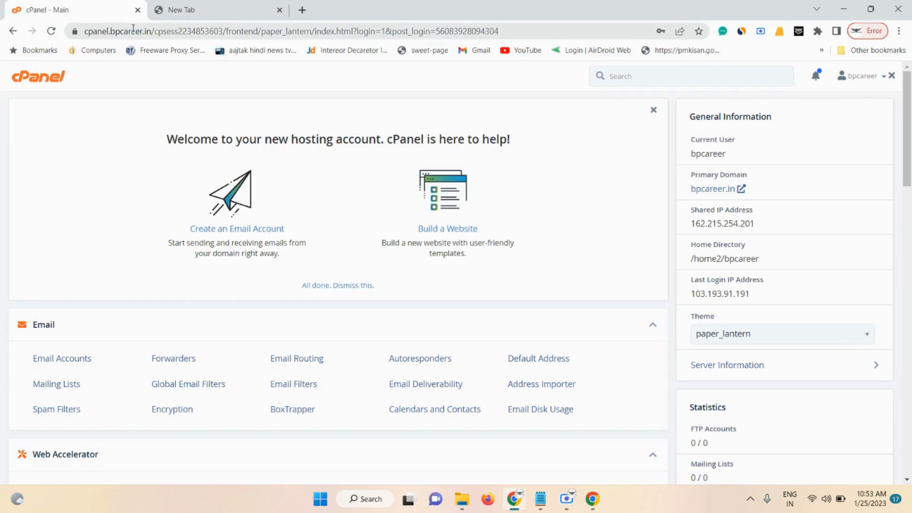
pyautogui.click(196, 8)
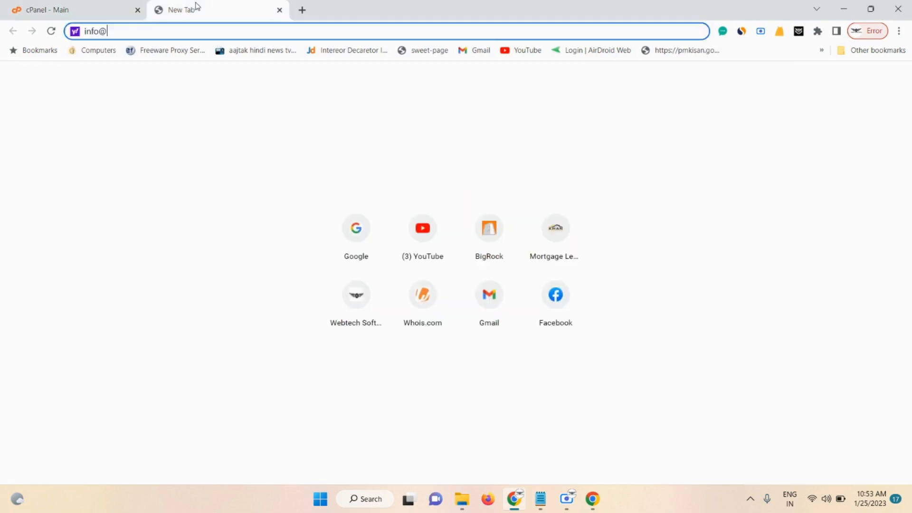
pyautogui.write('b')
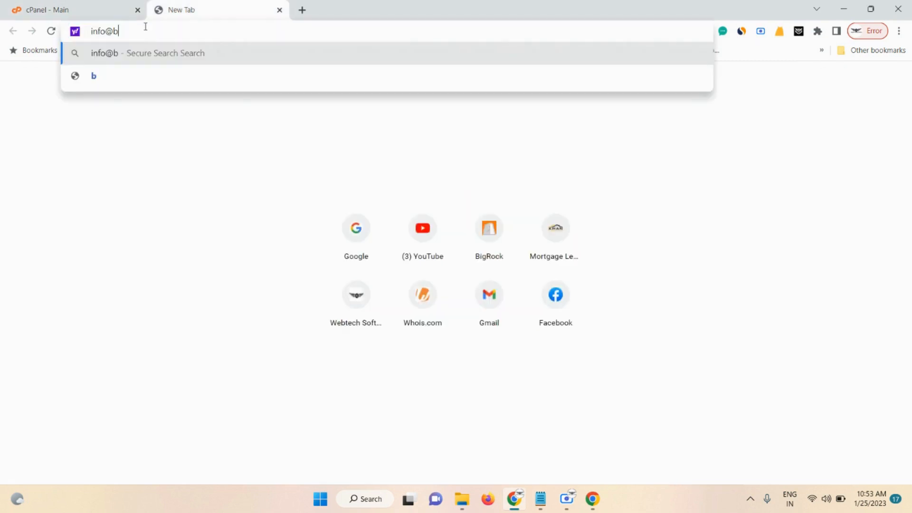
pyautogui.write('pcareer.in')
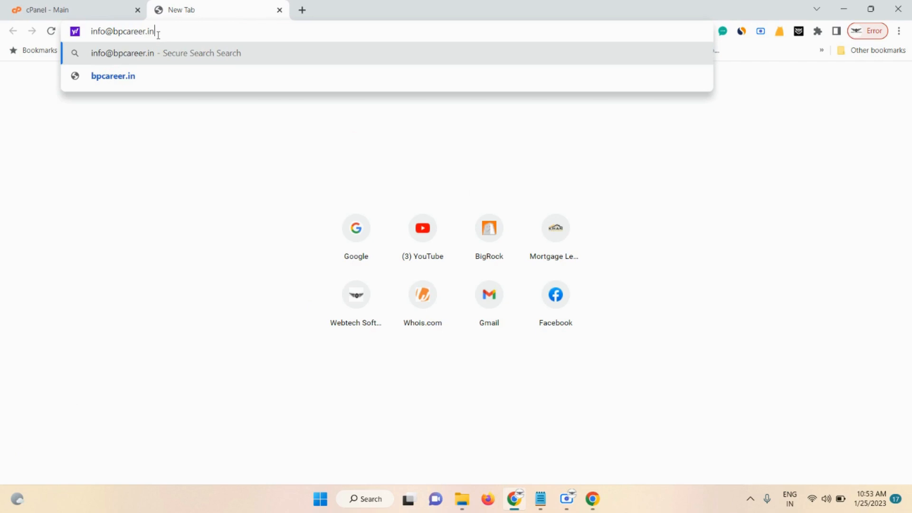
pyautogui.click(92, 7)
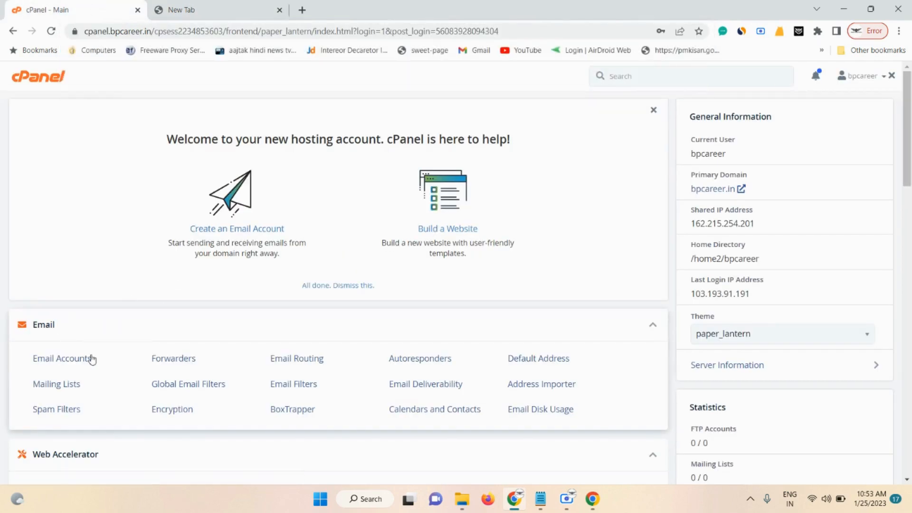
# Step: Create an 'info' email account for bpcareer.in, replacing the generated password with a custom one
pyautogui.click(71, 361)
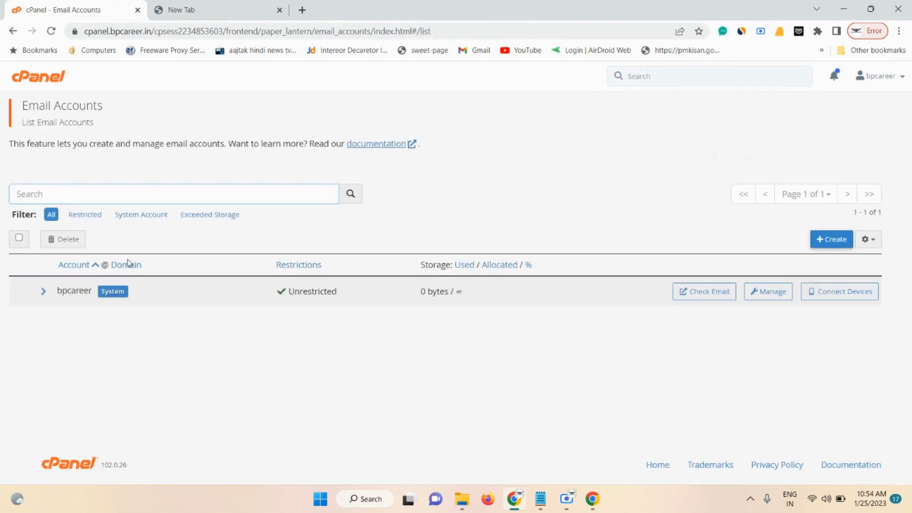
pyautogui.click(835, 241)
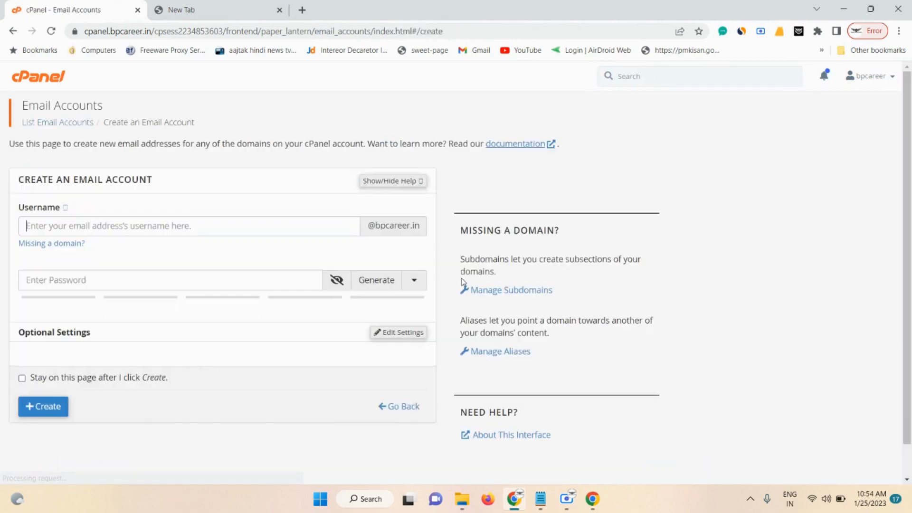
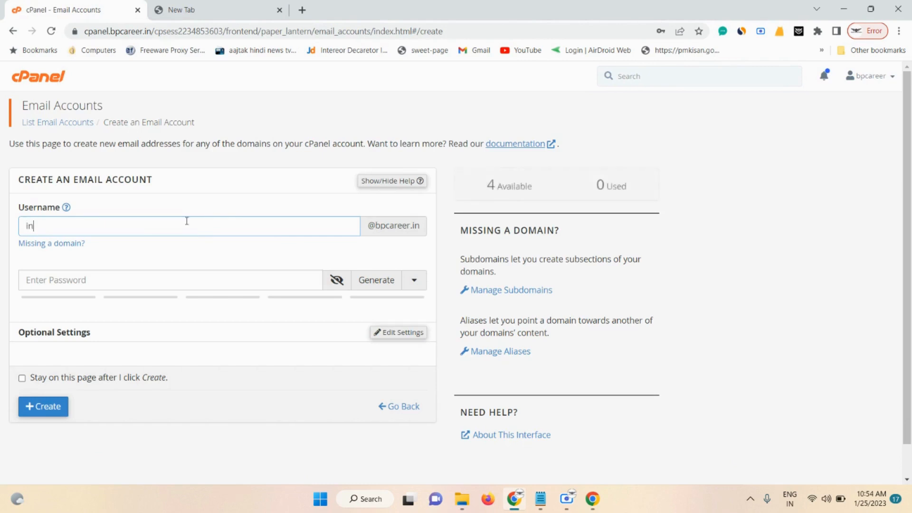
pyautogui.click(378, 279)
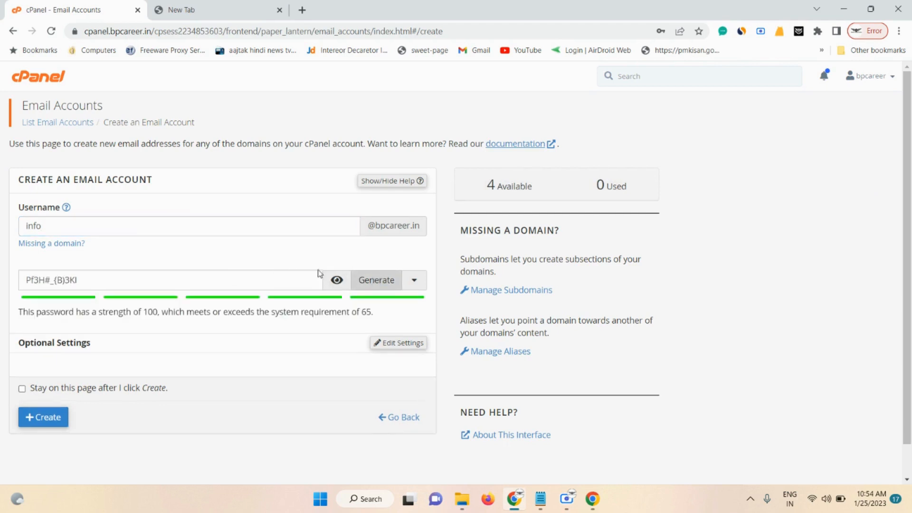
pyautogui.tripleClick(91, 279)
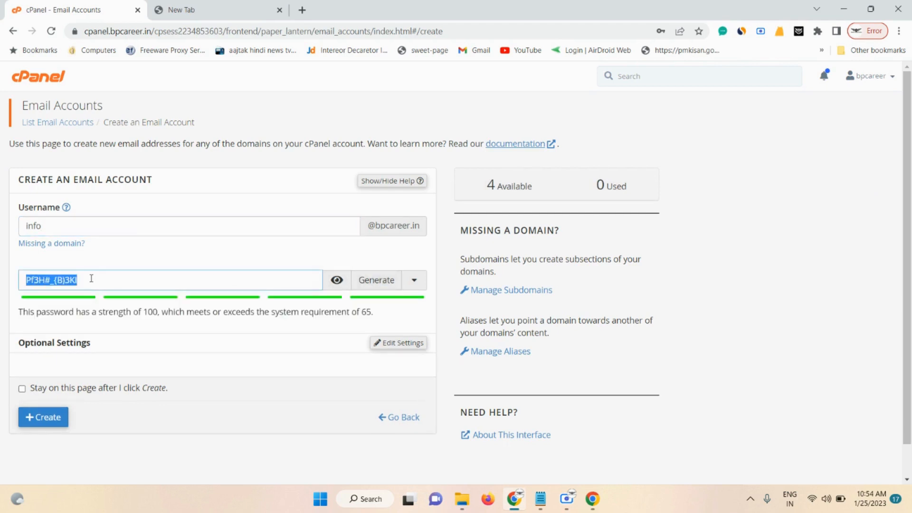
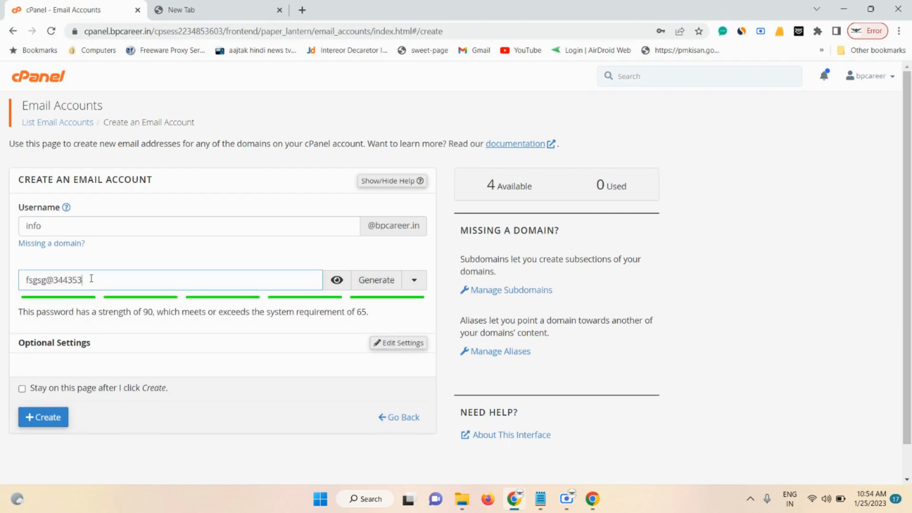
pyautogui.click(37, 411)
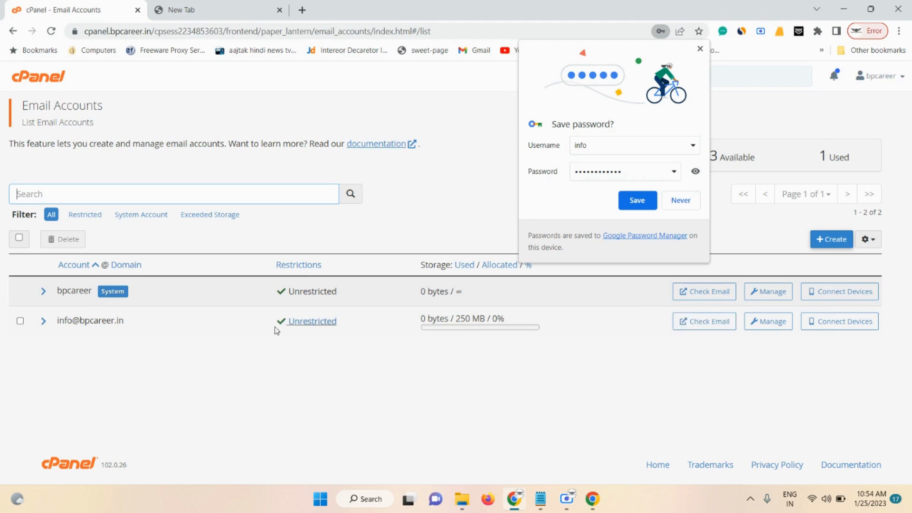
# Step: Dismiss the save-password prompt, delete the info mailbox, and go back to the dashboard
pyautogui.click(21, 321)
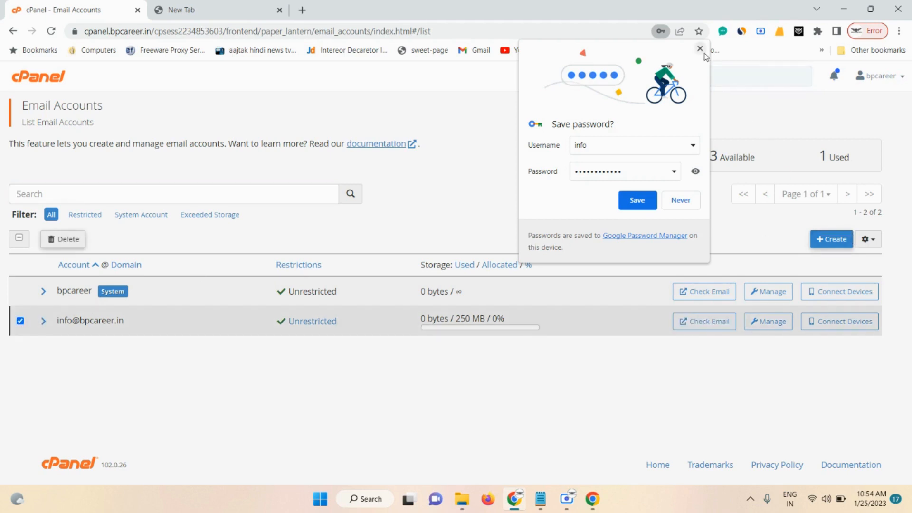
pyautogui.click(637, 200)
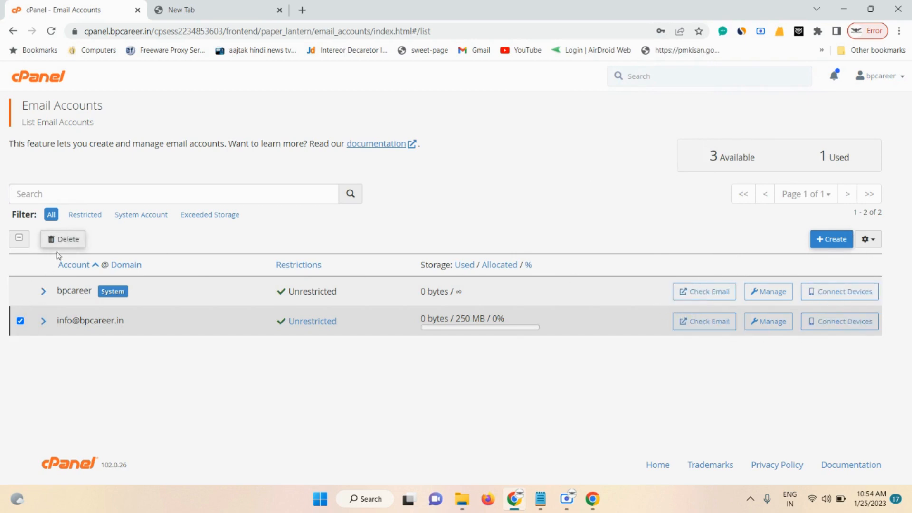
pyautogui.click(62, 241)
pyautogui.click(66, 291)
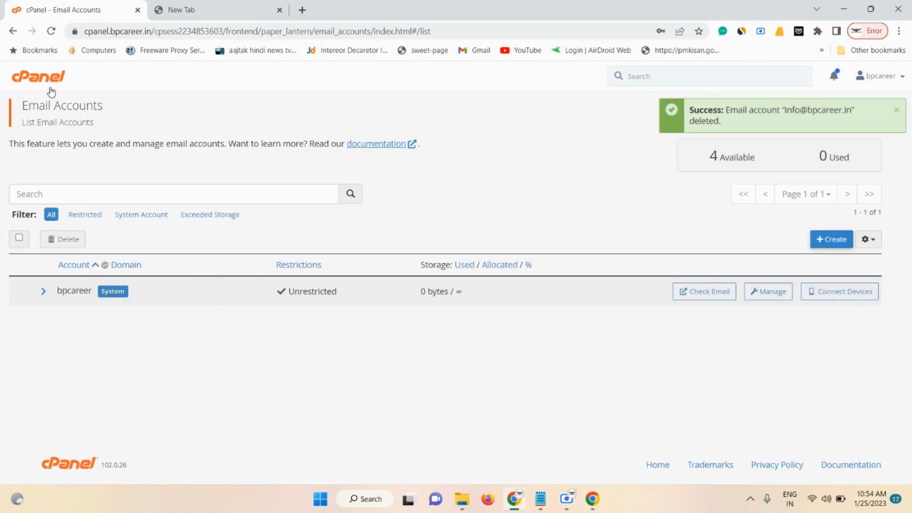
pyautogui.click(45, 83)
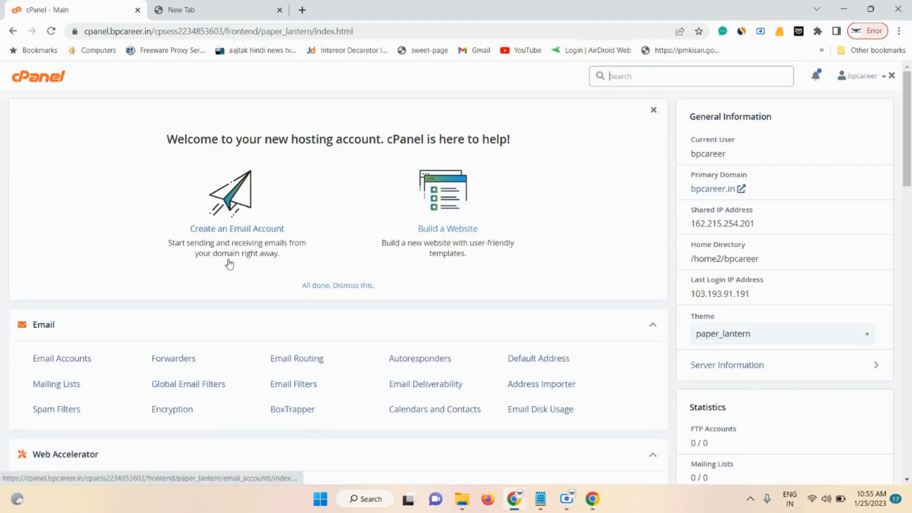
# Step: Browse into public_html in File Manager, go back to Home, then switch to the dashboard tab
pyautogui.moveTo(910, 143); pyautogui.dragTo(910, 224)
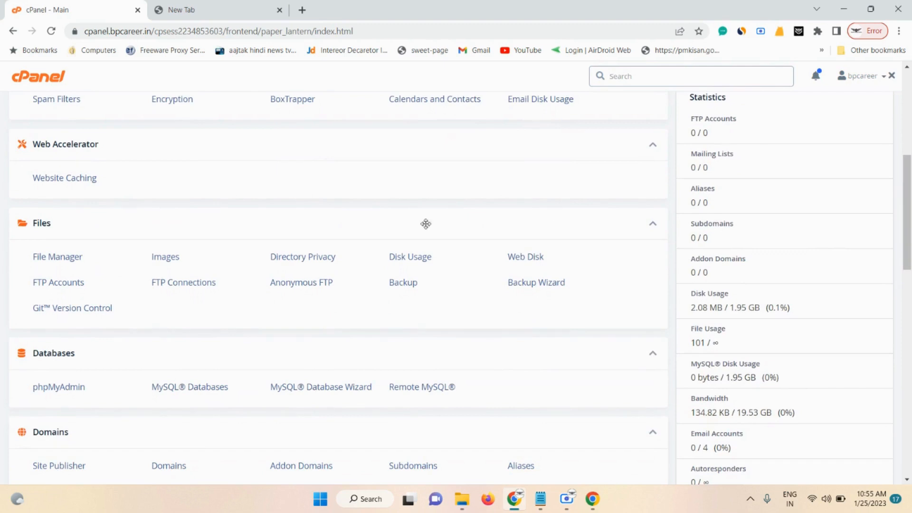
pyautogui.click(58, 258)
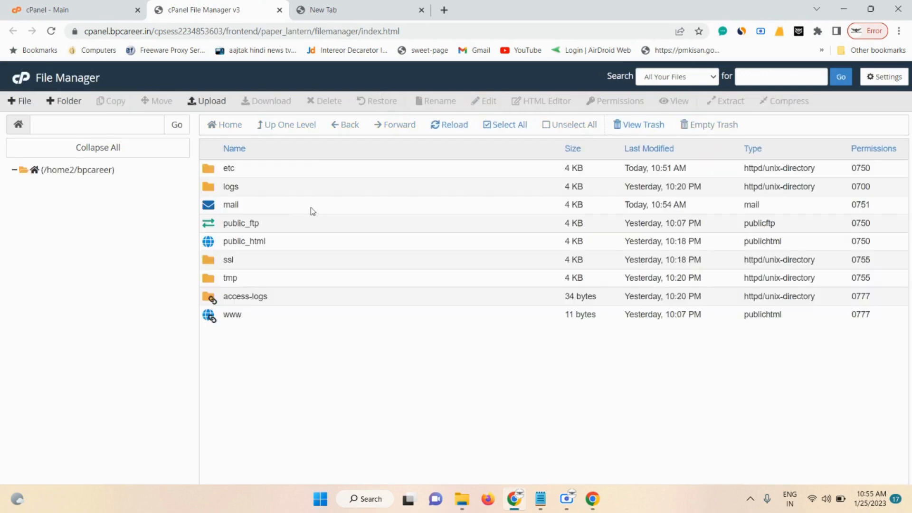
pyautogui.doubleClick(214, 242)
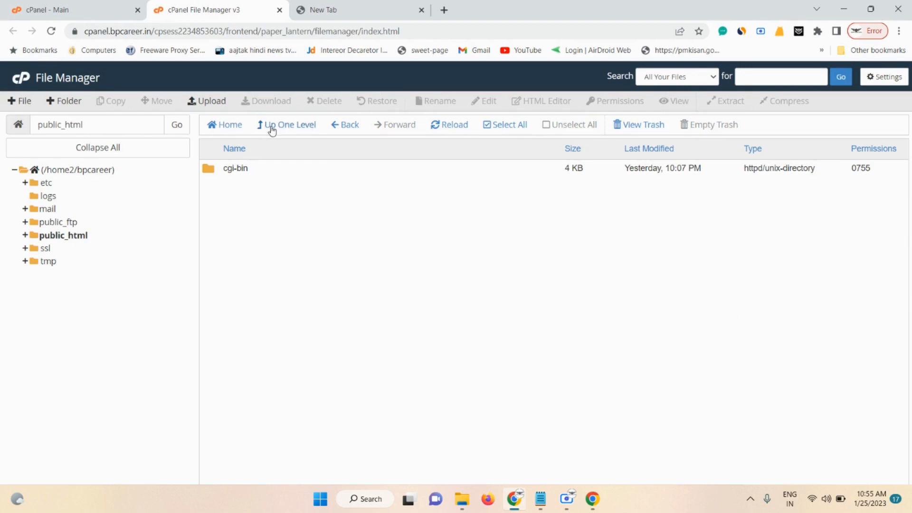
pyautogui.click(228, 126)
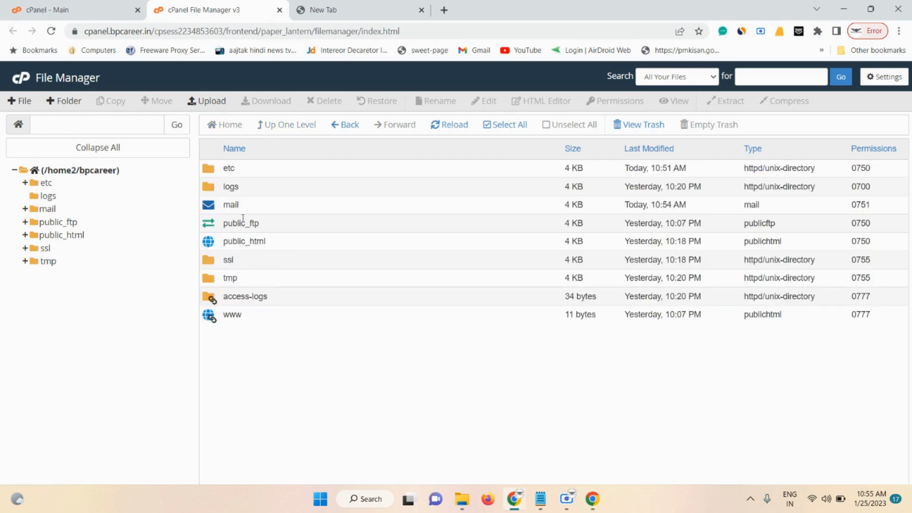
pyautogui.click(101, 4)
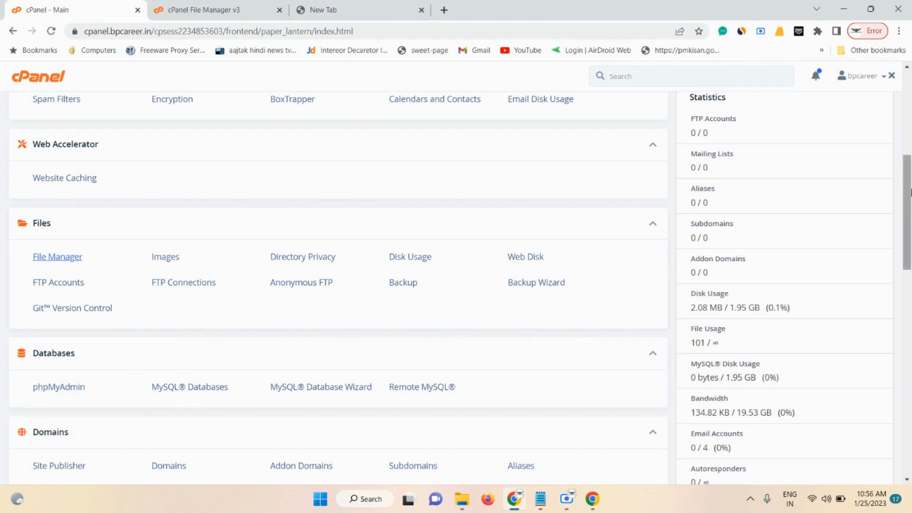
pyautogui.moveTo(910, 189); pyautogui.dragTo(910, 207)
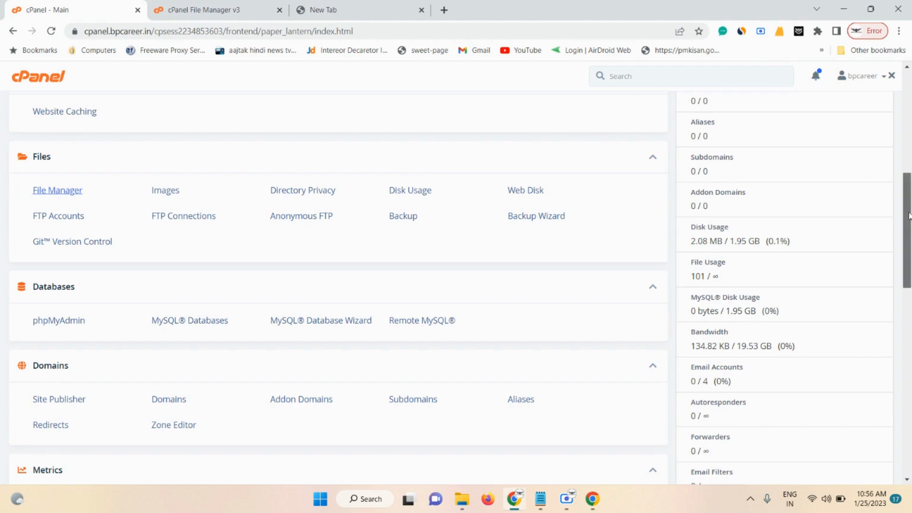
pyautogui.moveTo(909, 217); pyautogui.dragTo(873, 244)
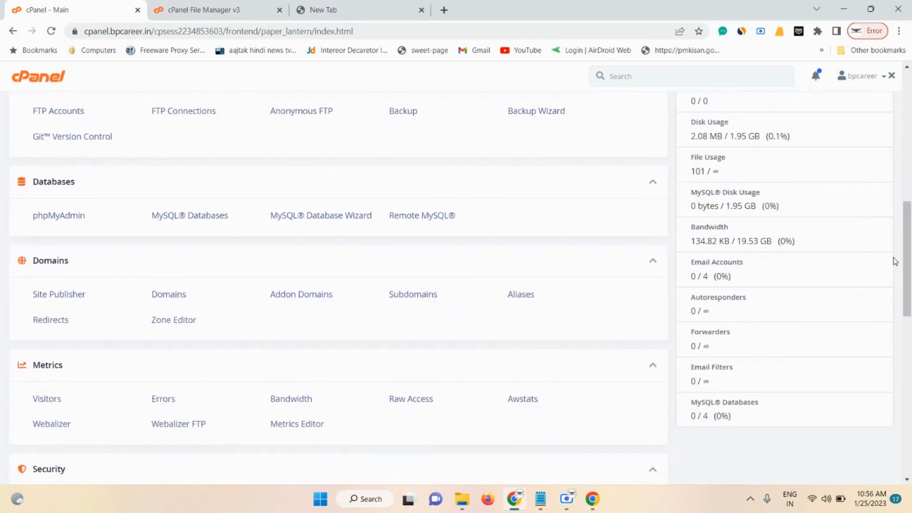
pyautogui.moveTo(910, 230); pyautogui.dragTo(875, 148)
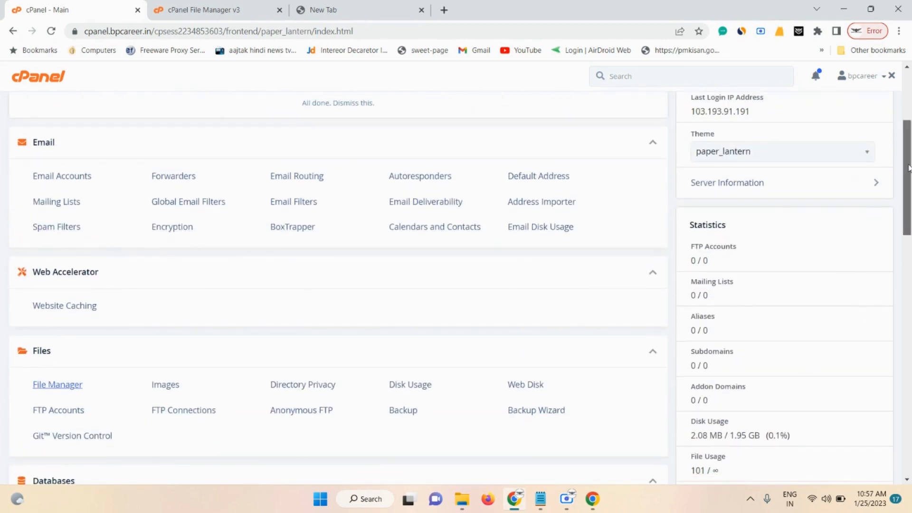
# Step: Scroll to Softaculous Apps Installer and open the WordPress 6.1.1 installer page
pyautogui.moveTo(909, 170); pyautogui.dragTo(910, 225)
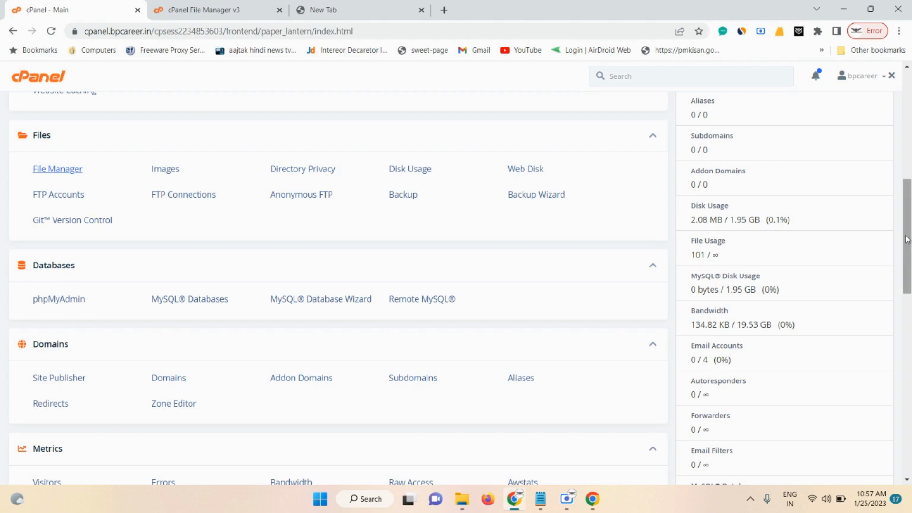
pyautogui.moveTo(908, 235); pyautogui.dragTo(891, 122)
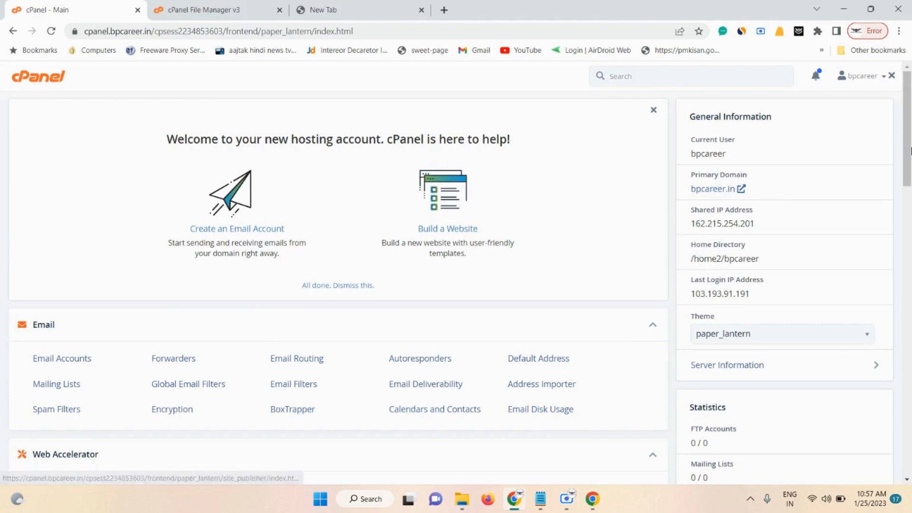
pyautogui.moveTo(910, 111); pyautogui.dragTo(910, 396)
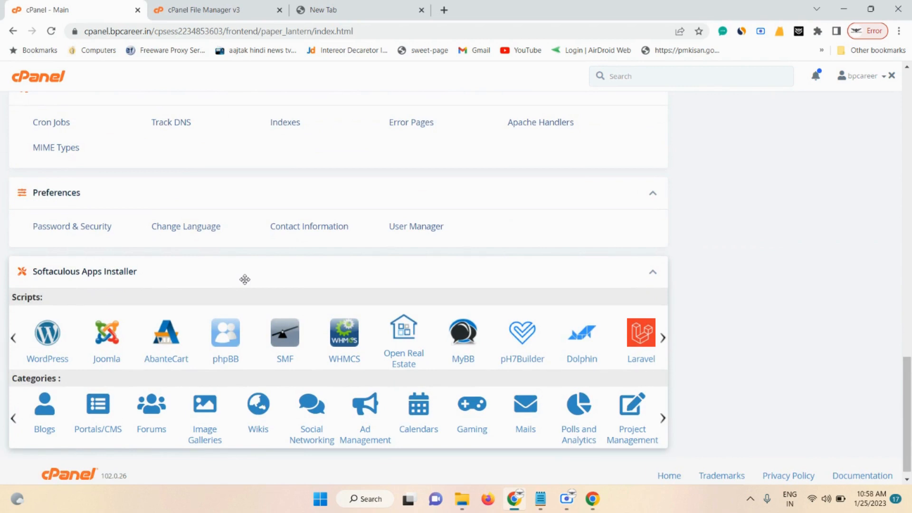
pyautogui.click(47, 338)
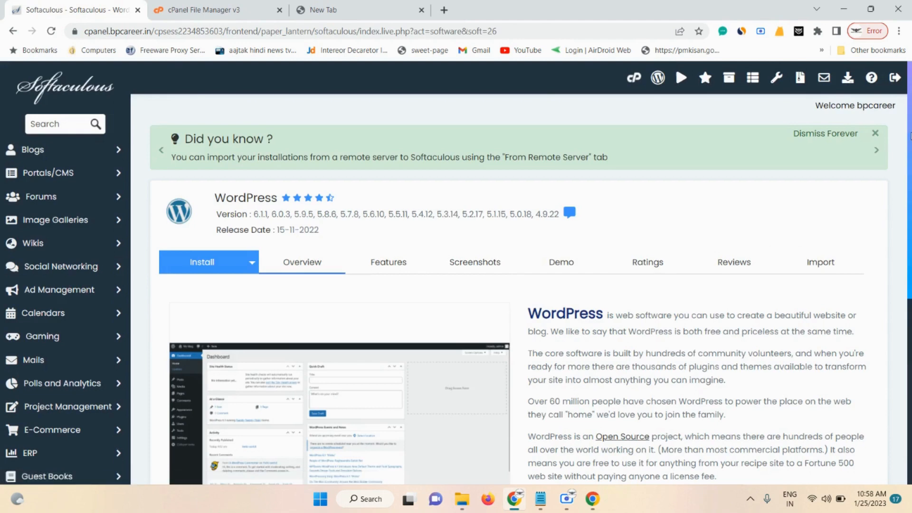
# Step: Open Softaculous's WordPress install form with Install Now
pyautogui.moveTo(911, 146); pyautogui.dragTo(911, 149)
pyautogui.scroll(-5, 665, 310)
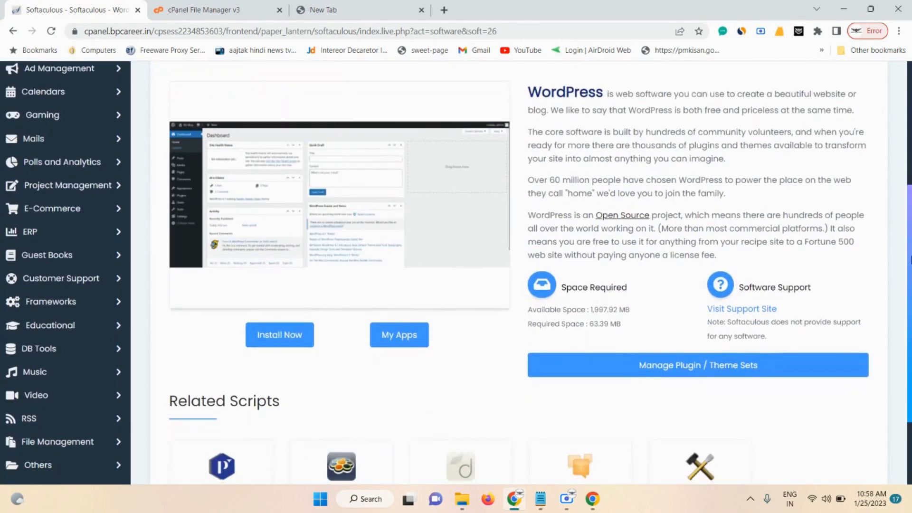
pyautogui.click(289, 336)
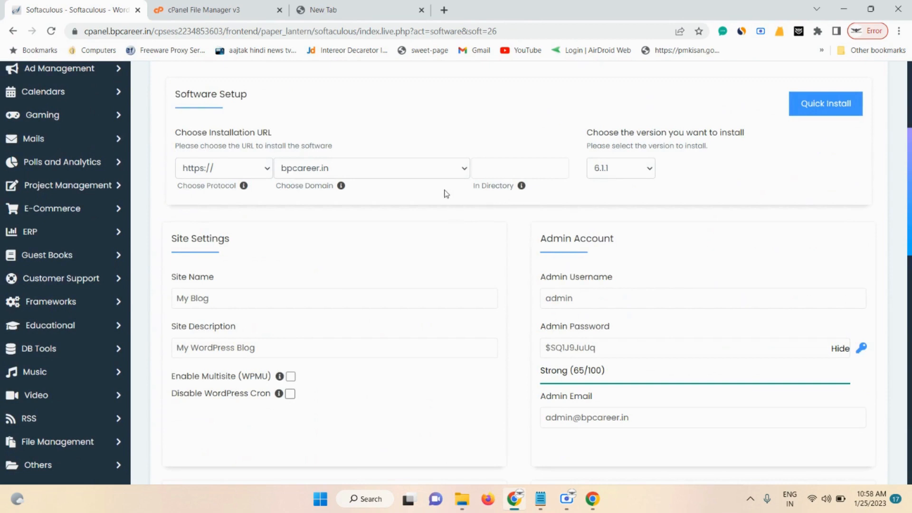
pyautogui.click(495, 176)
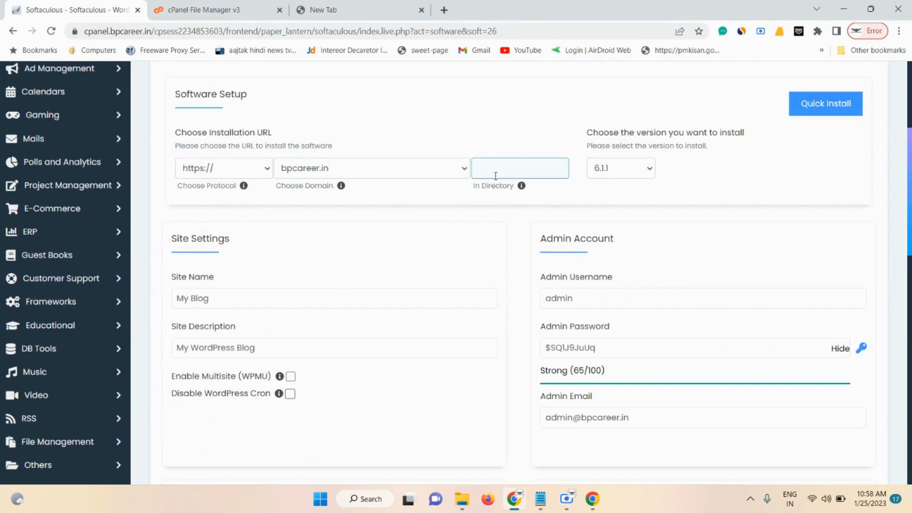
pyautogui.click(495, 168)
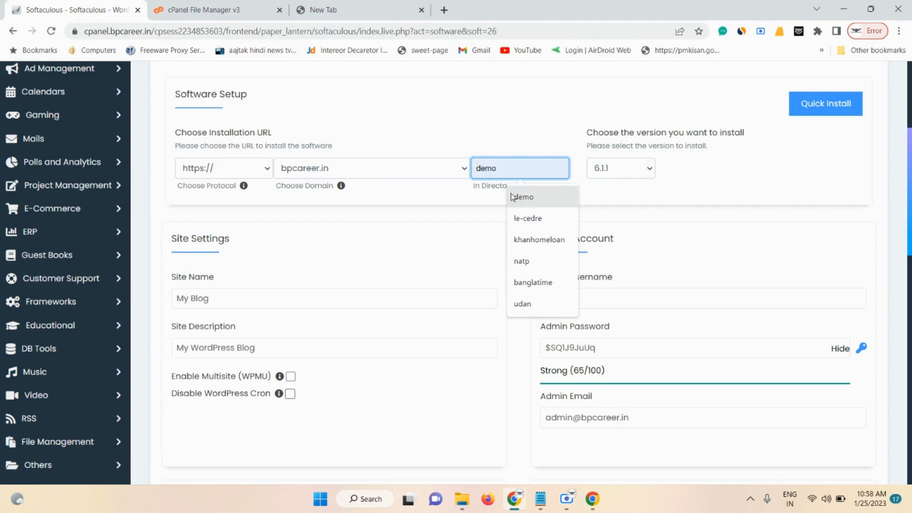
pyautogui.click(473, 195)
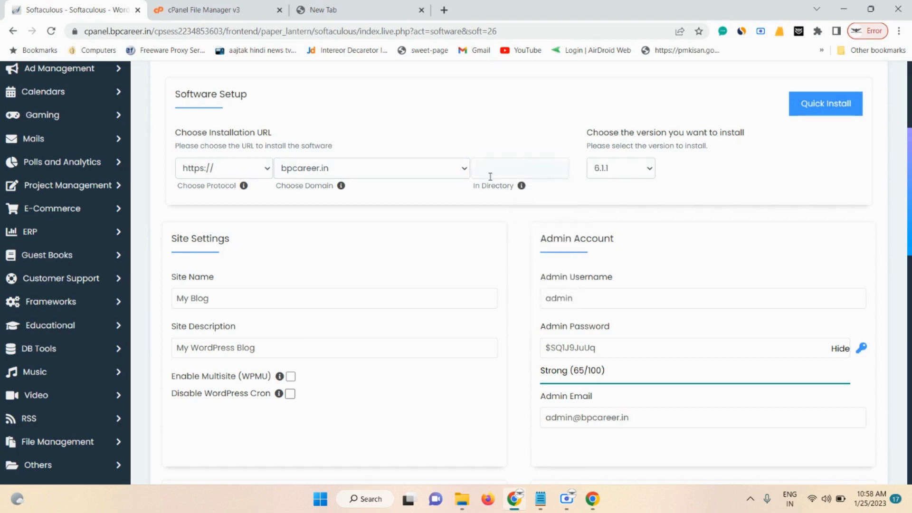
pyautogui.click(491, 175)
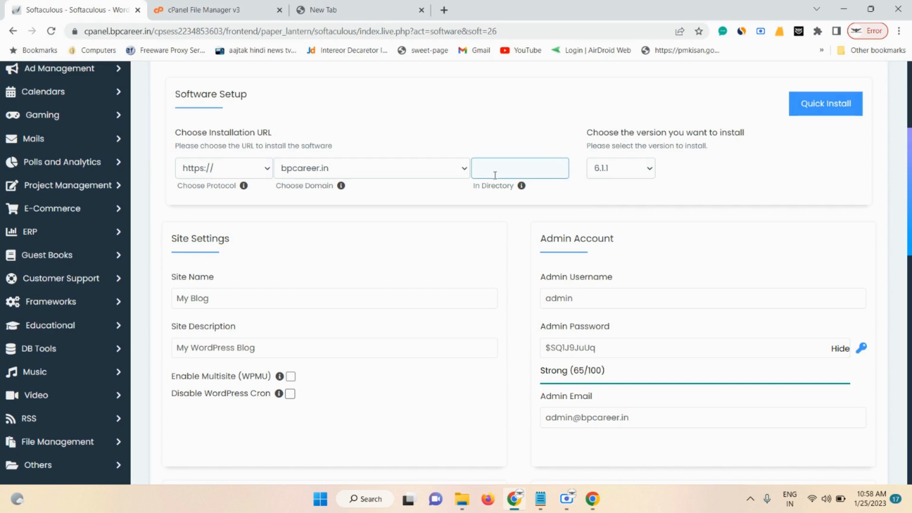
pyautogui.click(544, 234)
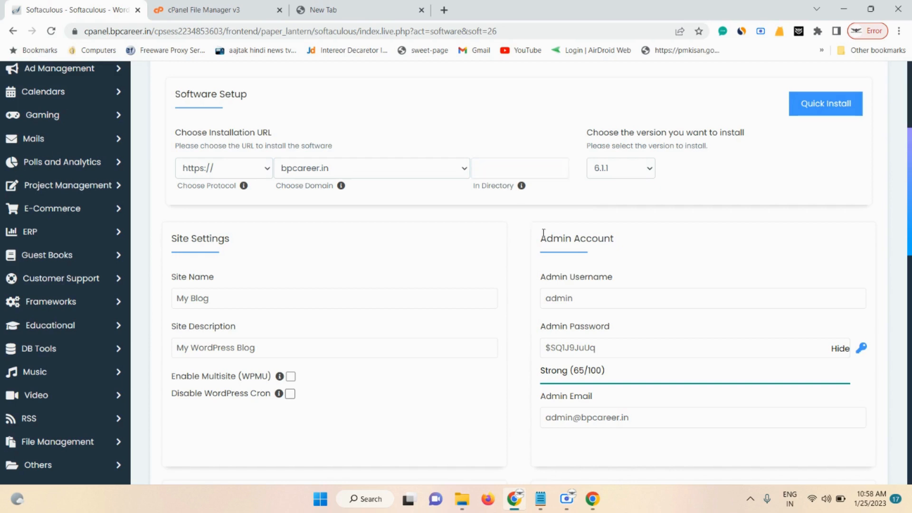
pyautogui.click(497, 177)
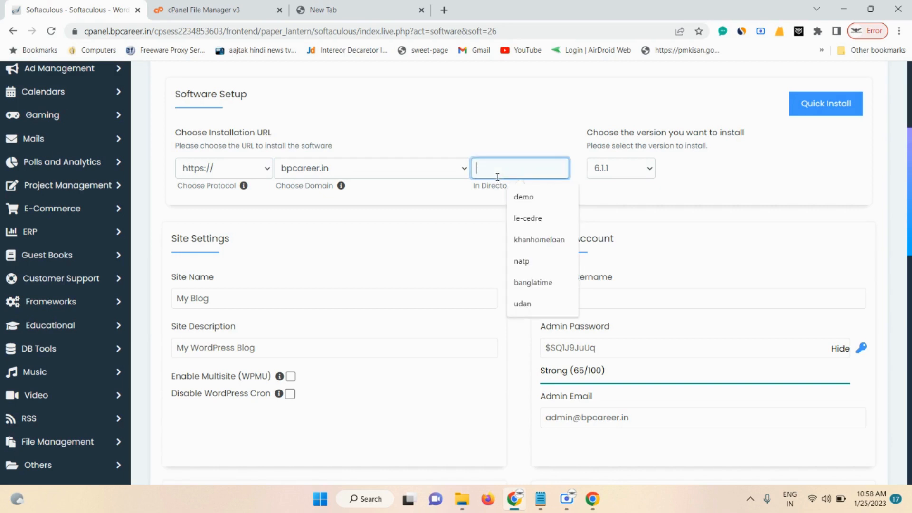
pyautogui.write('demo')
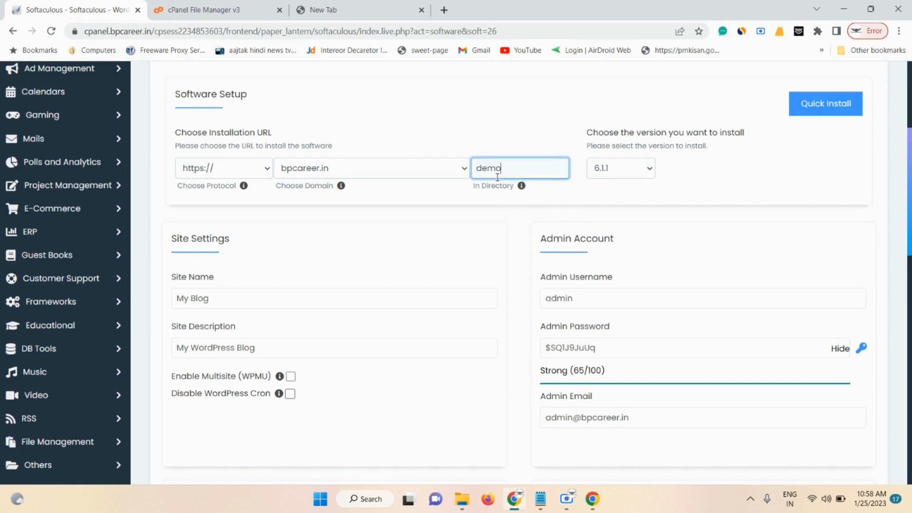
pyautogui.click(591, 199)
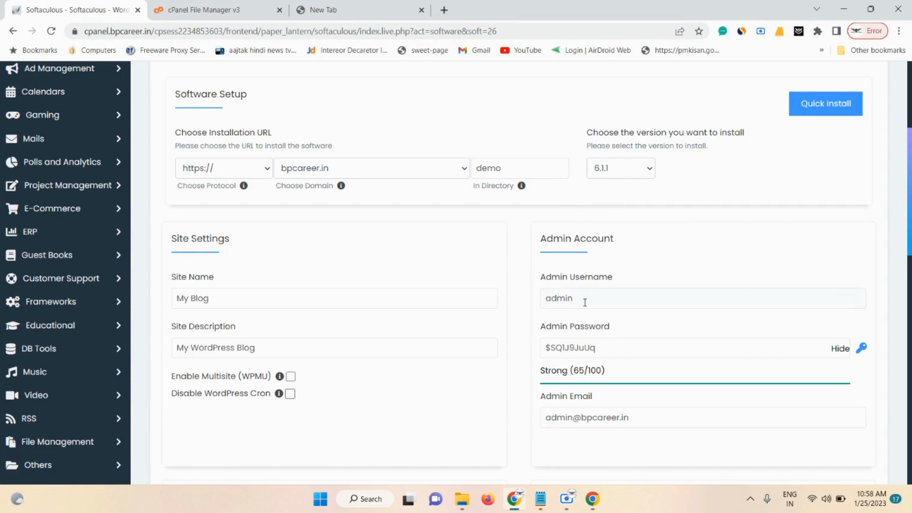
pyautogui.click(566, 299)
pyautogui.click(562, 347)
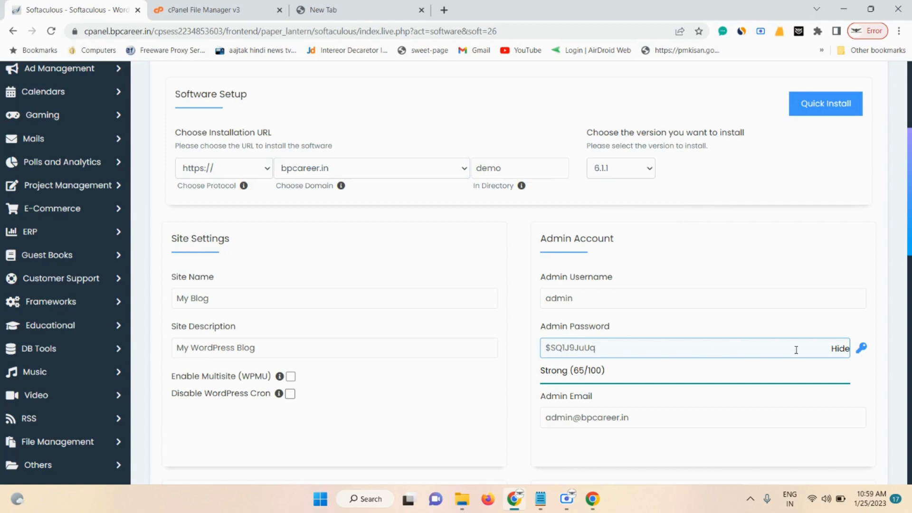
# Step: Show the generated admin password in plain text and select the whole password
pyautogui.click(838, 351)
pyautogui.click(838, 351)
pyautogui.click(623, 349)
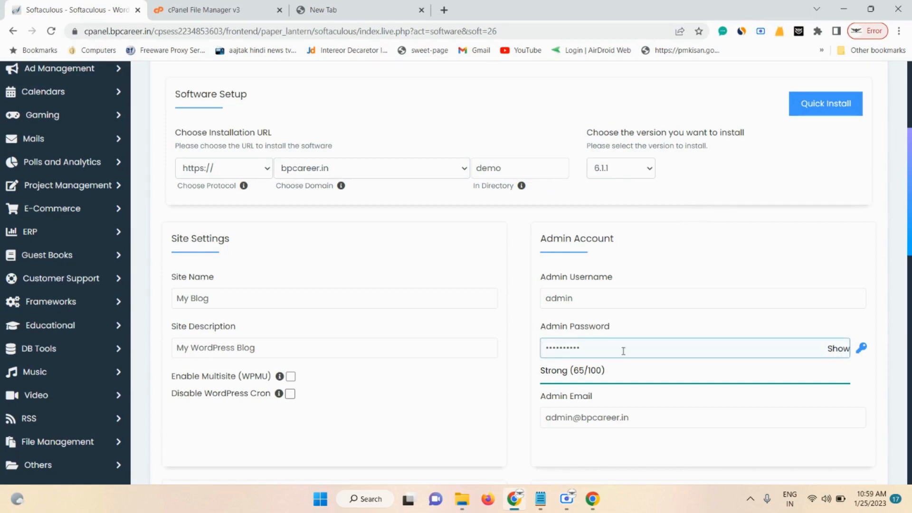
pyautogui.hotkey('ctrl', 'a')
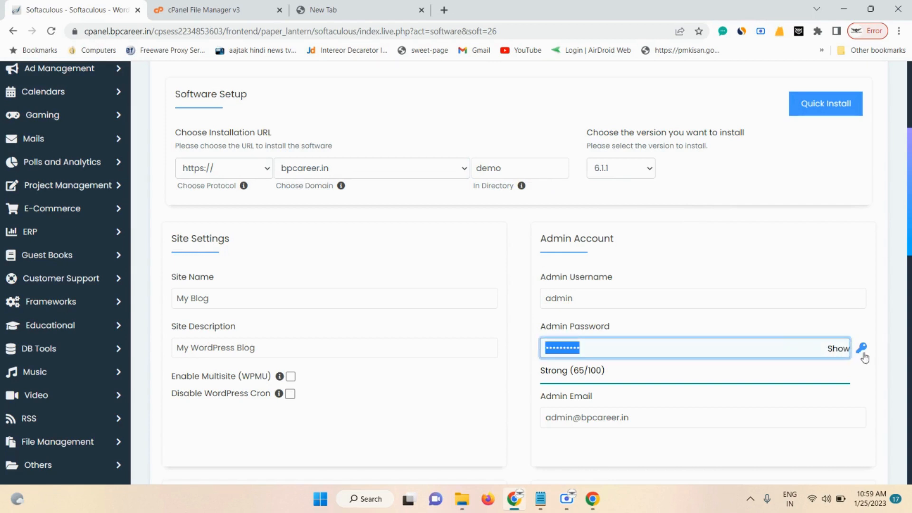
pyautogui.click(861, 349)
pyautogui.doubleClick(580, 346)
pyautogui.rightClick(566, 345)
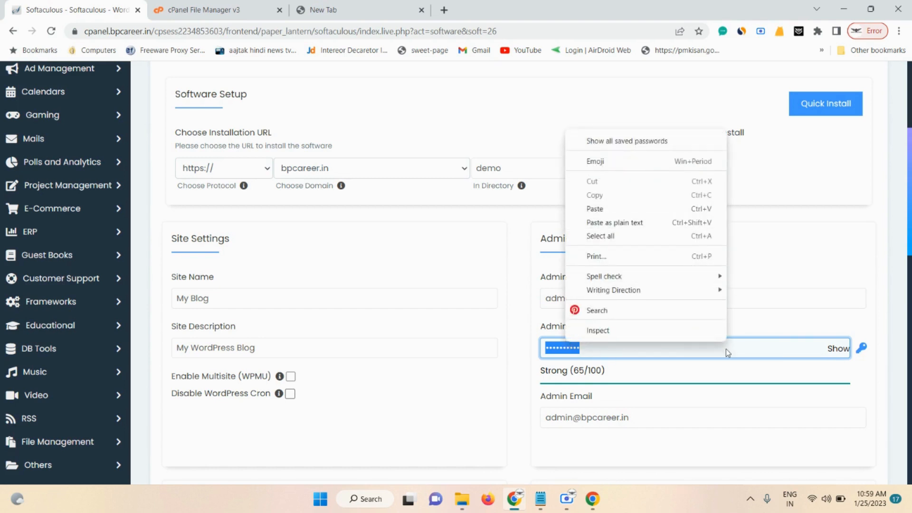
pyautogui.click(849, 349)
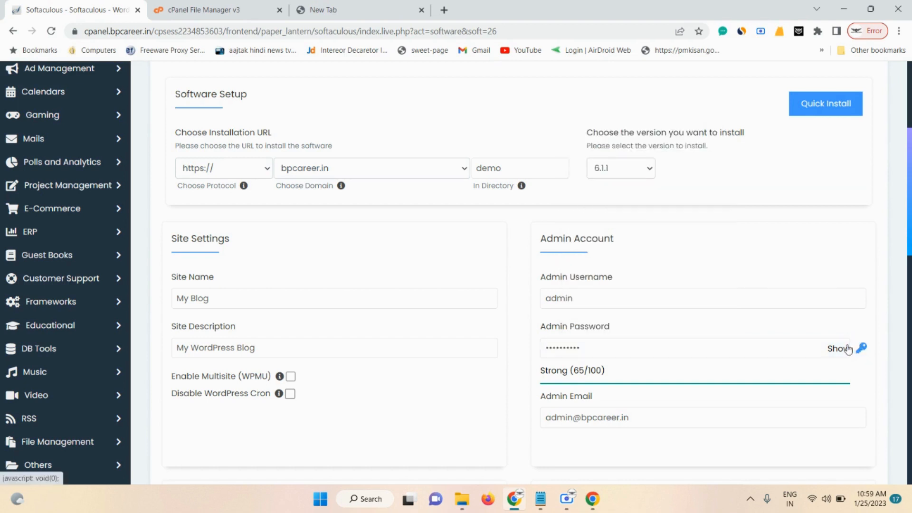
pyautogui.click(849, 349)
pyautogui.tripleClick(567, 351)
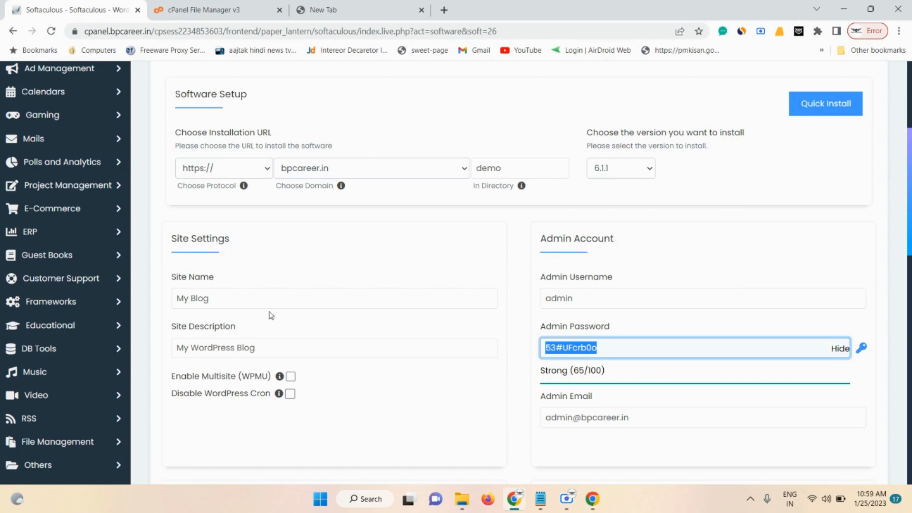
# Step: Replace 'My Blog' with 'BP Career' and the description with 'Admission Consultant'
pyautogui.click(251, 343)
pyautogui.click(190, 298)
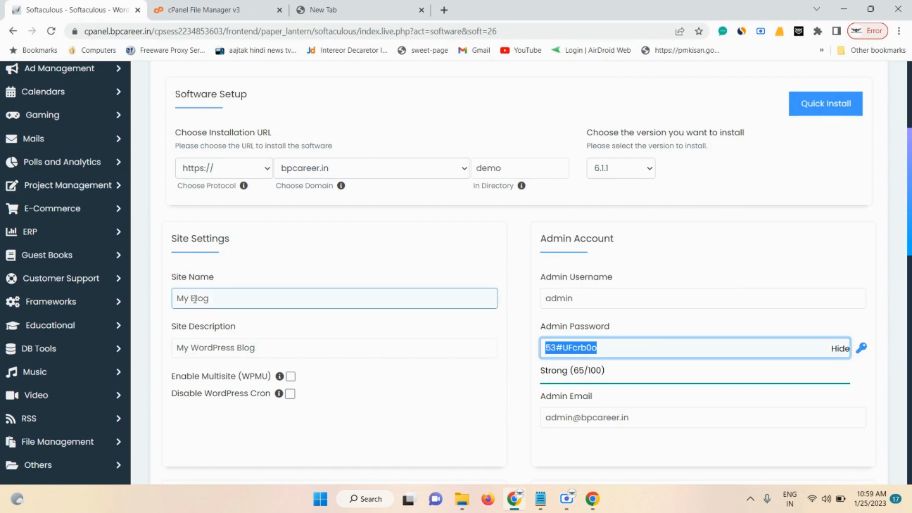
pyautogui.moveTo(178, 298); pyautogui.dragTo(266, 300)
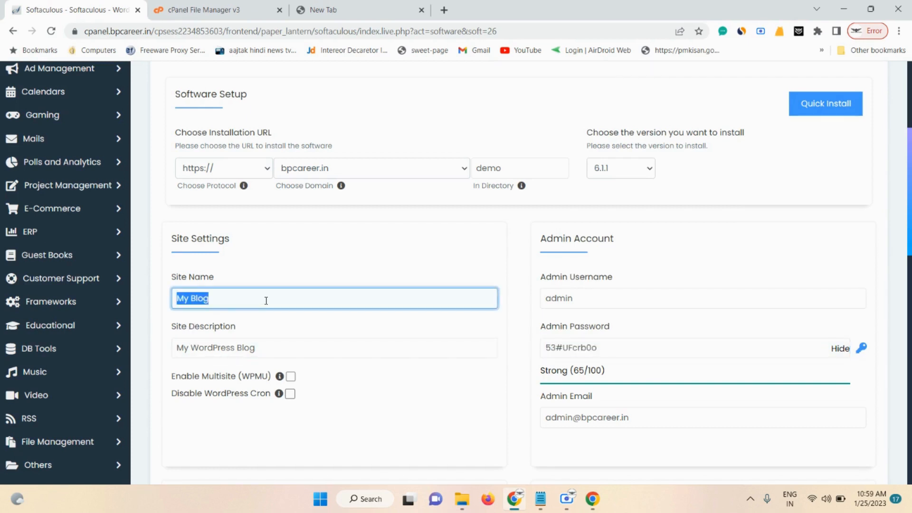
pyautogui.write('BP Career')
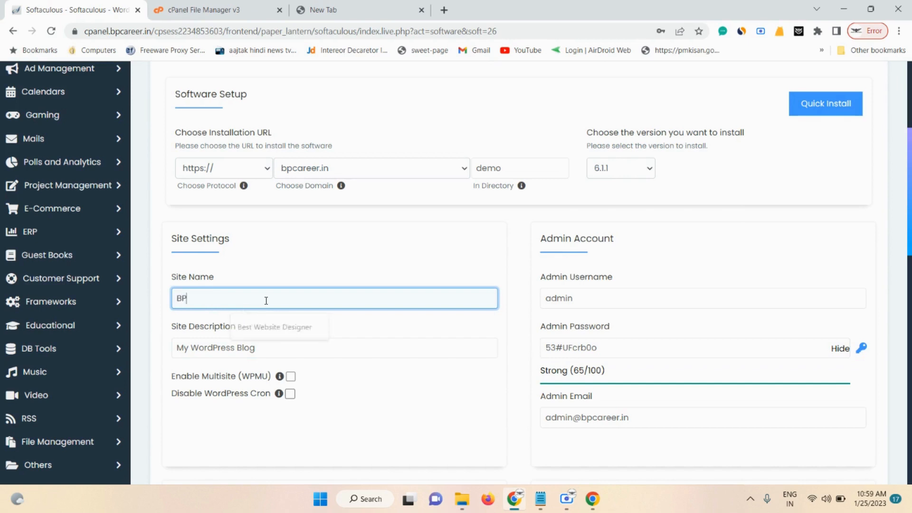
pyautogui.tripleClick(225, 348)
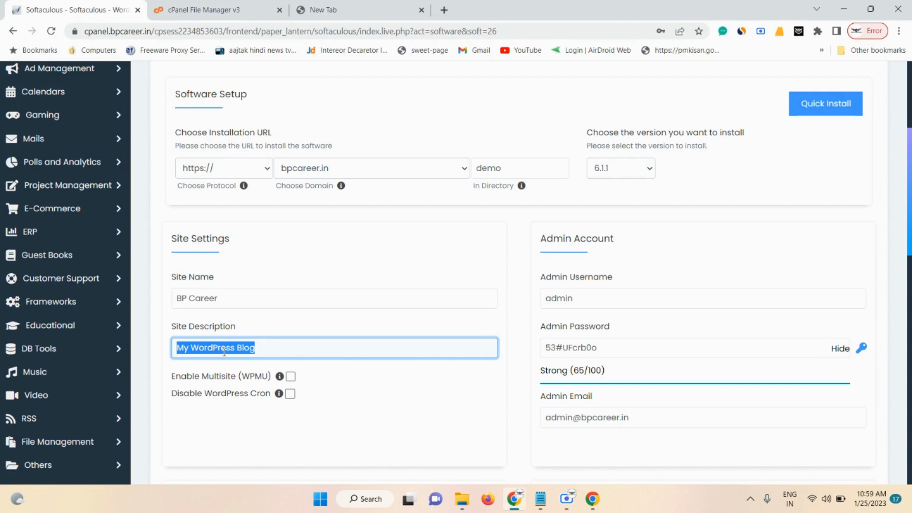
pyautogui.write('Admiss')
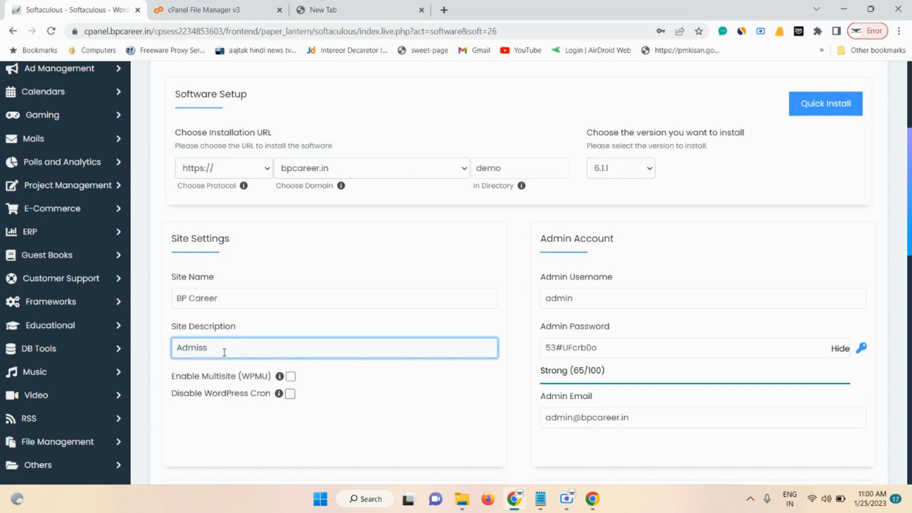
pyautogui.write('ion Consultant')
# Step: Select the entire admin password again
pyautogui.moveTo(911, 179); pyautogui.dragTo(898, 215)
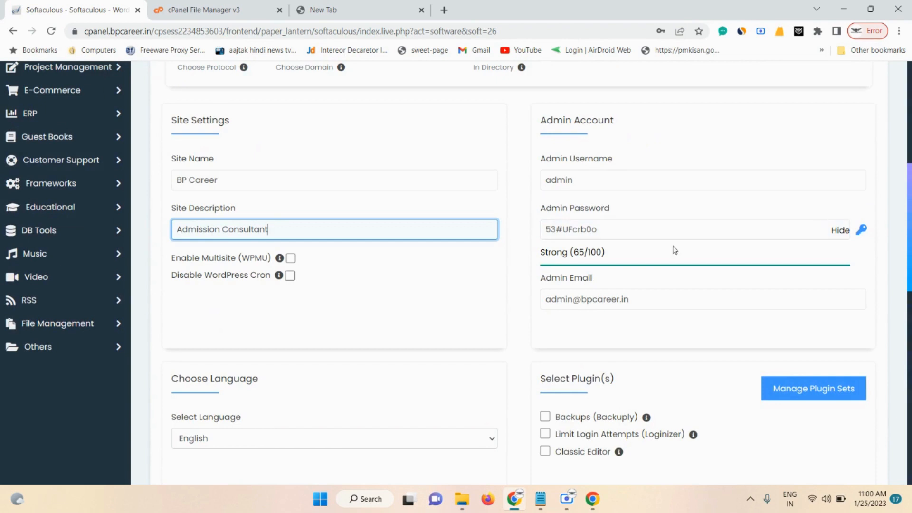
pyautogui.doubleClick(604, 235)
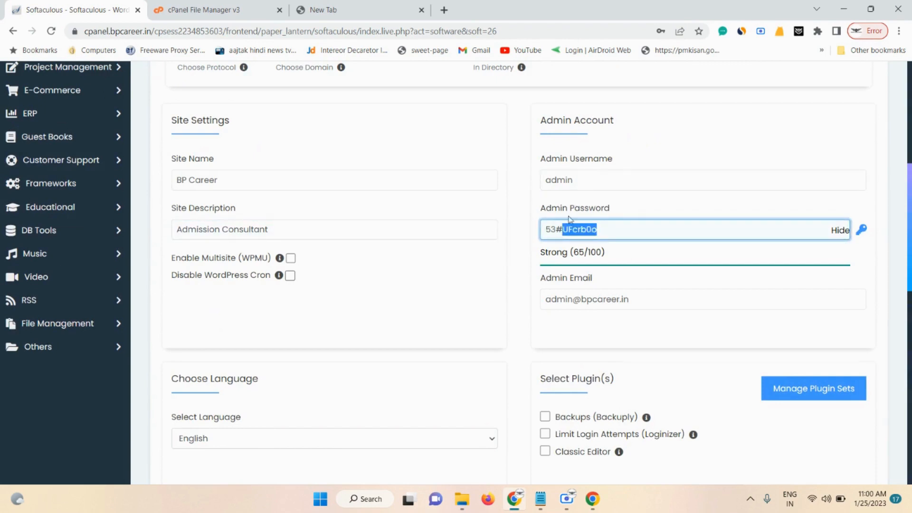
pyautogui.tripleClick(560, 231)
pyautogui.scroll(-1, 910, 242)
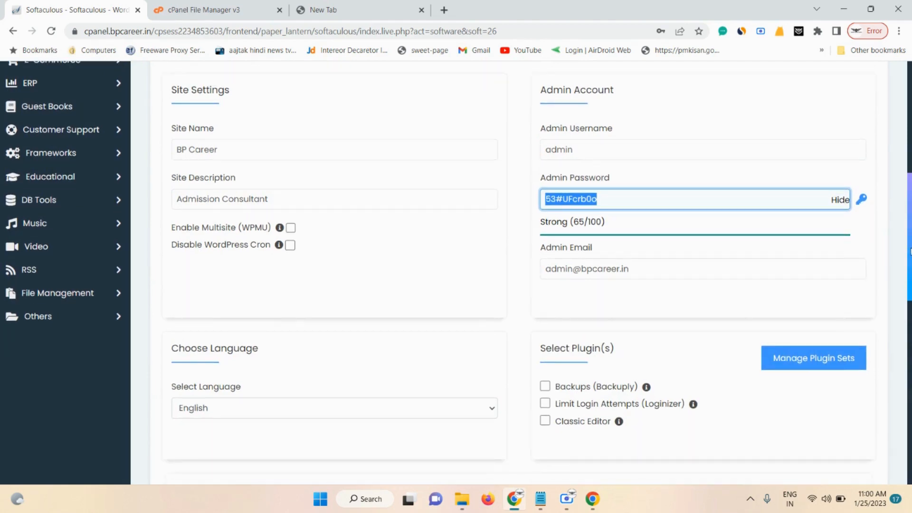
# Step: Install WordPress, dismiss Chrome's save-password prompt, and wait for the bpcareer.in/demo success page
pyautogui.moveTo(910, 252); pyautogui.dragTo(908, 425)
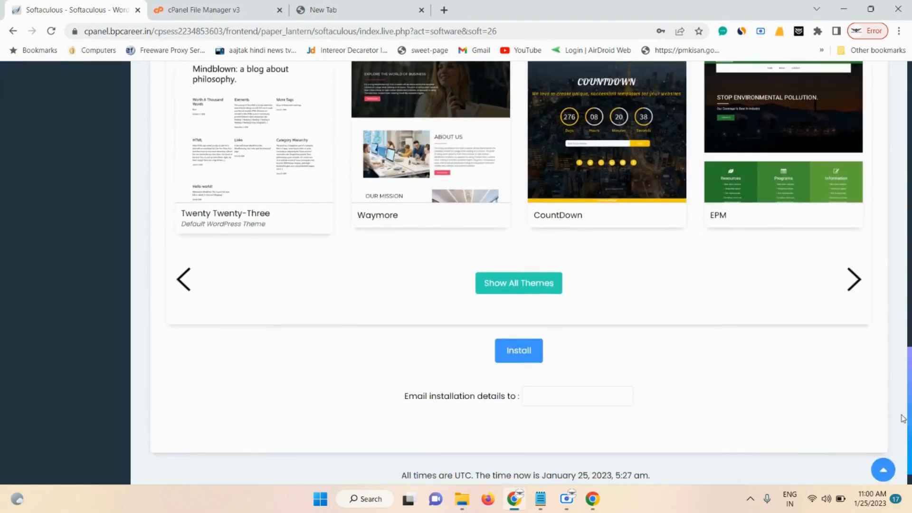
pyautogui.scroll(4, 911, 402)
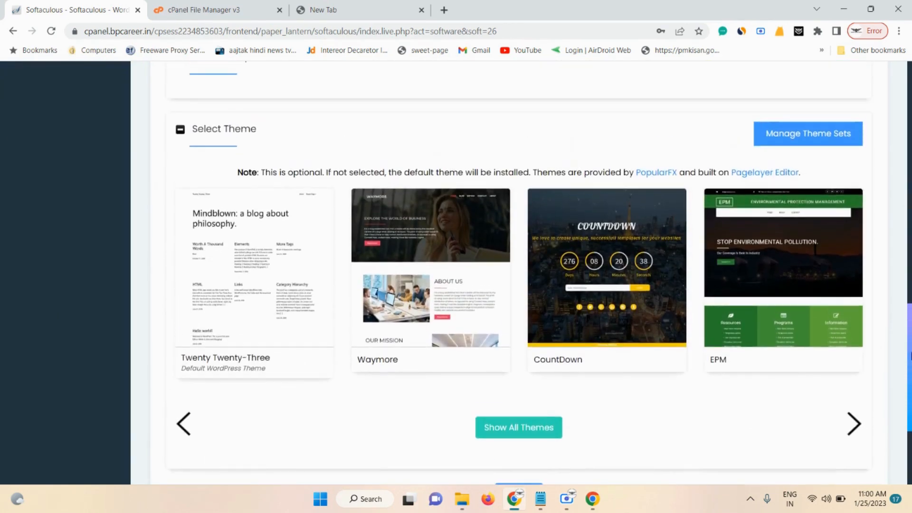
pyautogui.scroll(-3, 581, 390)
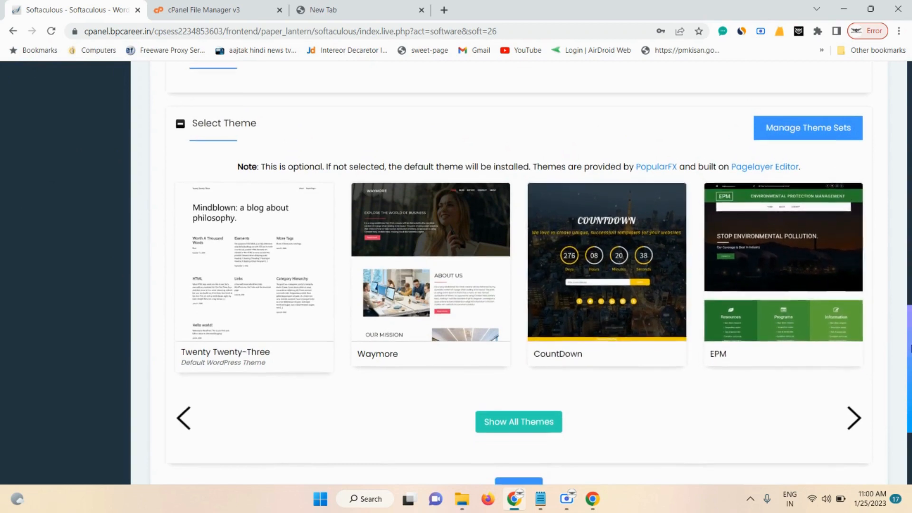
pyautogui.click(511, 370)
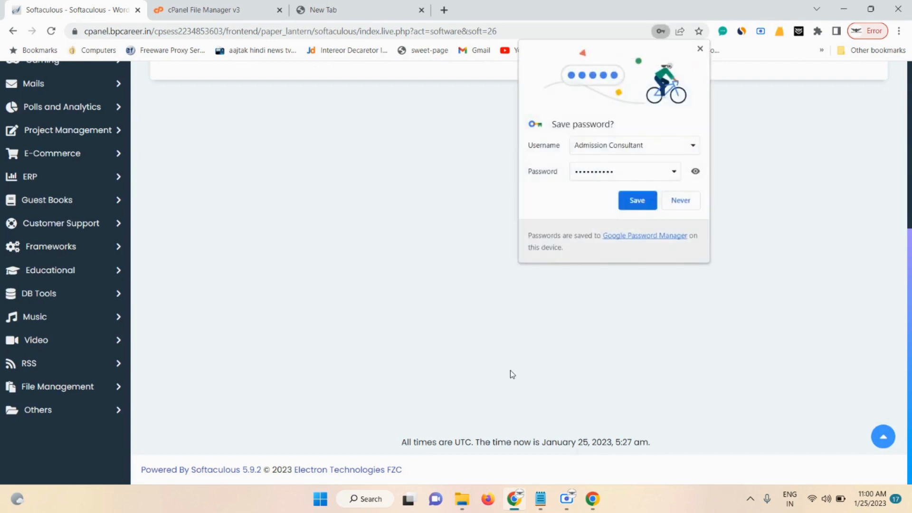
pyautogui.click(700, 49)
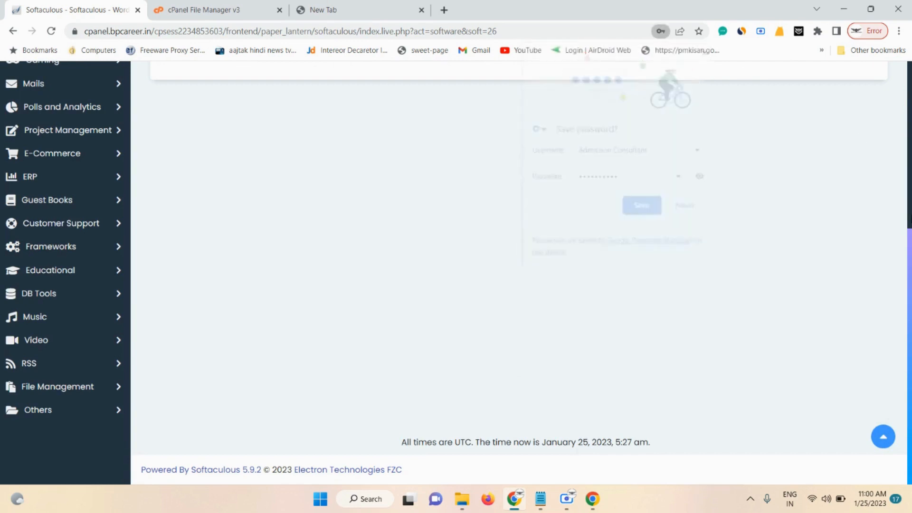
pyautogui.moveTo(911, 279); pyautogui.dragTo(911, 163)
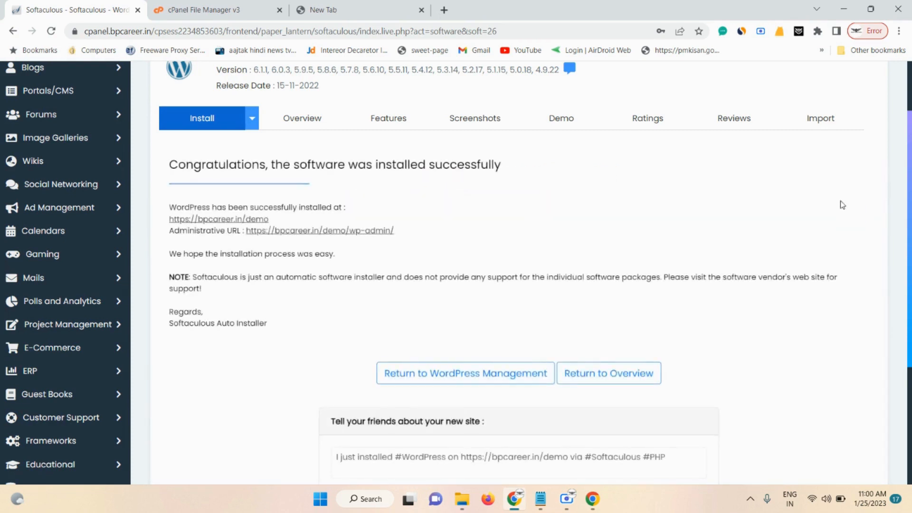
pyautogui.moveTo(910, 138)
pyautogui.mouseDown()
pyautogui.moveTo(910, 162)
pyautogui.moveTo(910, 152)
pyautogui.mouseUp()
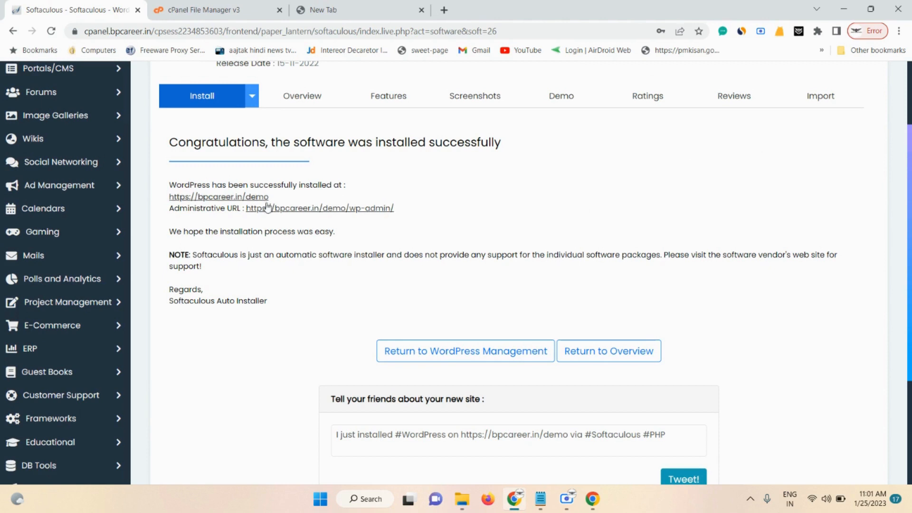
# Step: Open the new site URL bpcareer.in/demo in a new tab and view it
pyautogui.rightClick(233, 198)
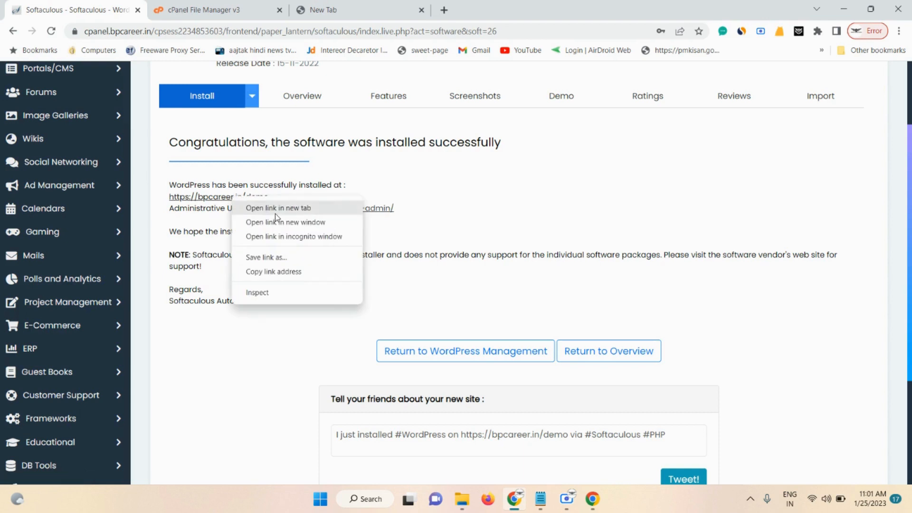
pyautogui.click(275, 212)
pyautogui.click(341, 9)
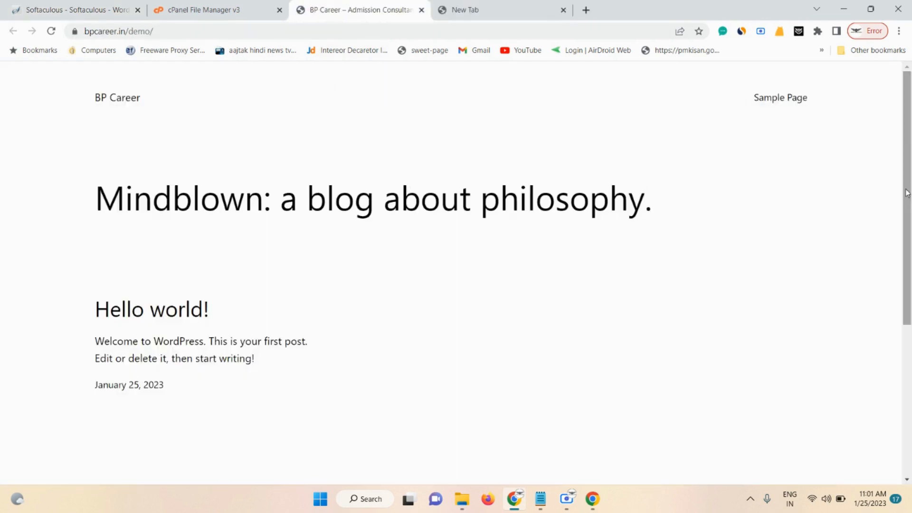
pyautogui.scroll(-3, 911, 137)
pyautogui.scroll(4, 903, 138)
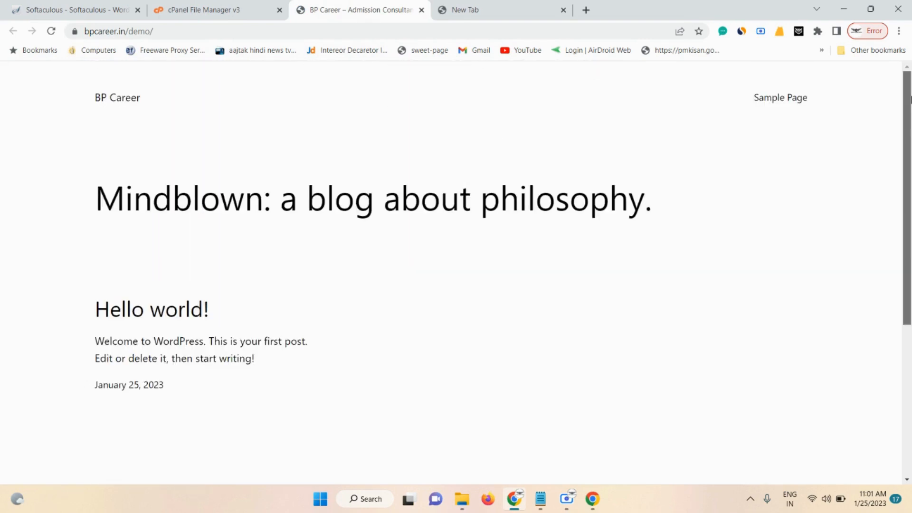
pyautogui.click(82, 6)
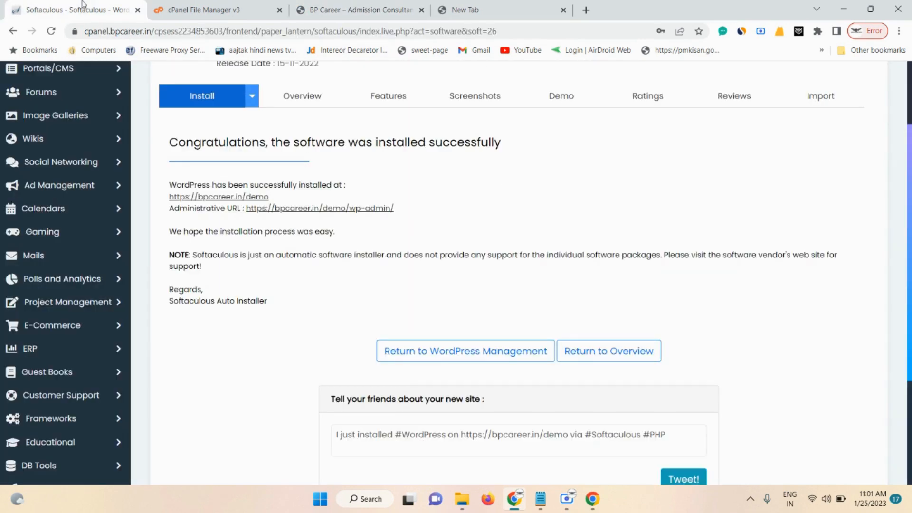
# Step: Open the administrative URL in a new tab and switch to the Dashboard
pyautogui.rightClick(333, 207)
pyautogui.click(377, 215)
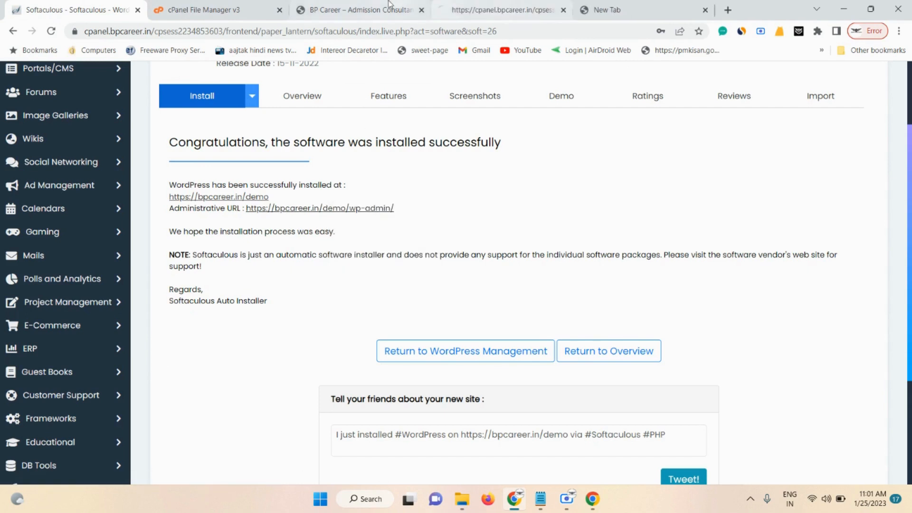
pyautogui.click(391, 7)
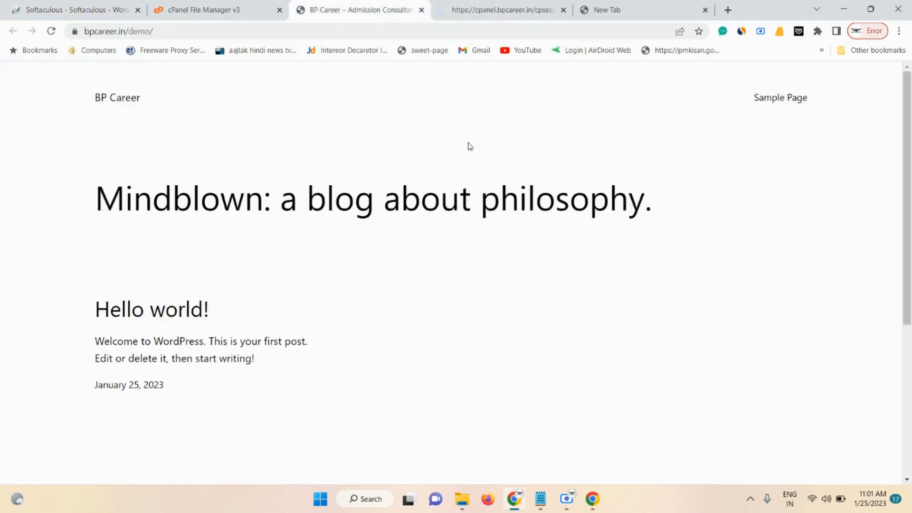
pyautogui.click(522, 5)
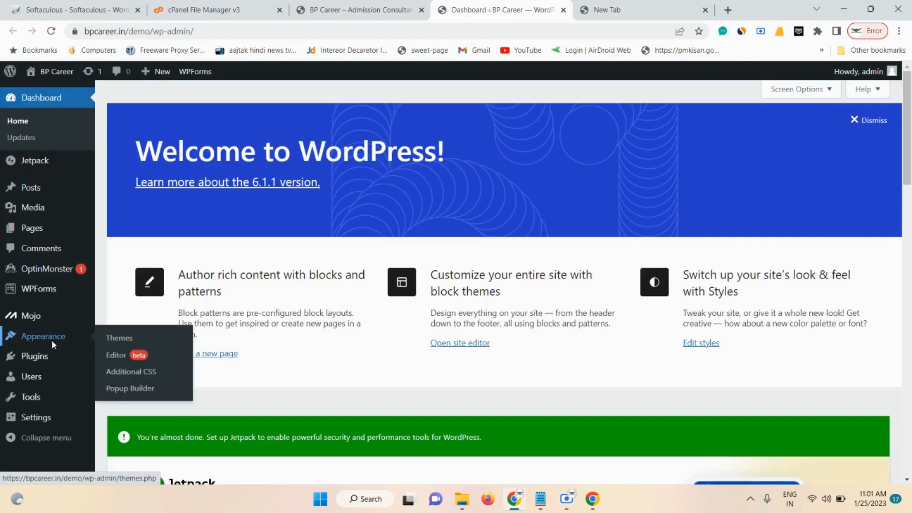
# Step: Go to Appearance > Themes, then Add New to browse the Popular theme catalogue
pyautogui.click(52, 341)
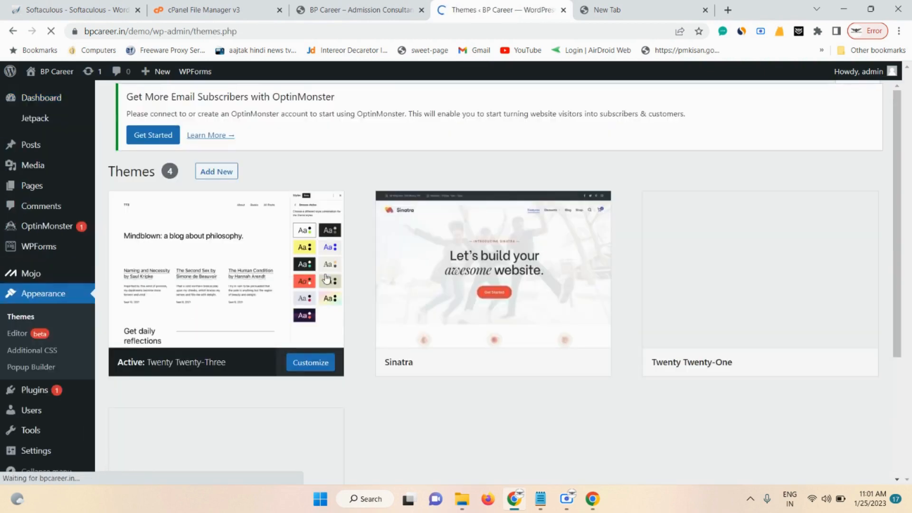
pyautogui.moveTo(898, 146); pyautogui.dragTo(887, 228)
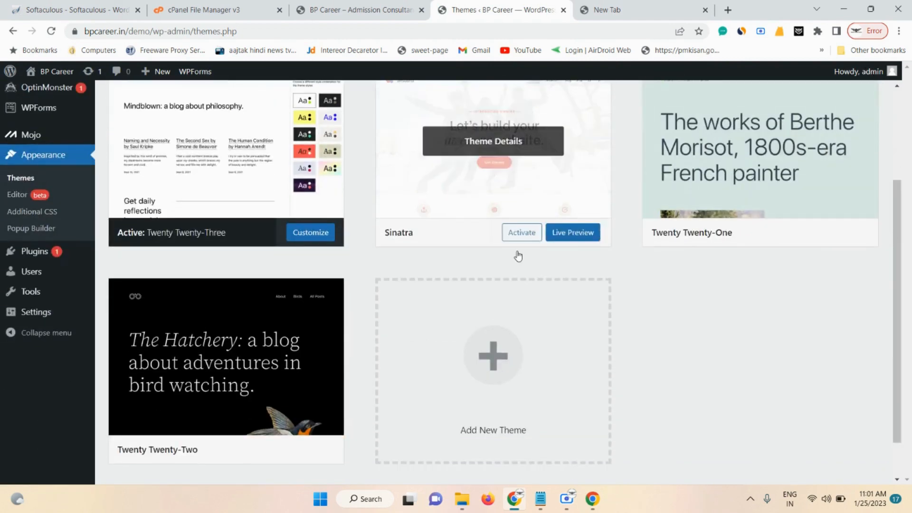
pyautogui.click(482, 358)
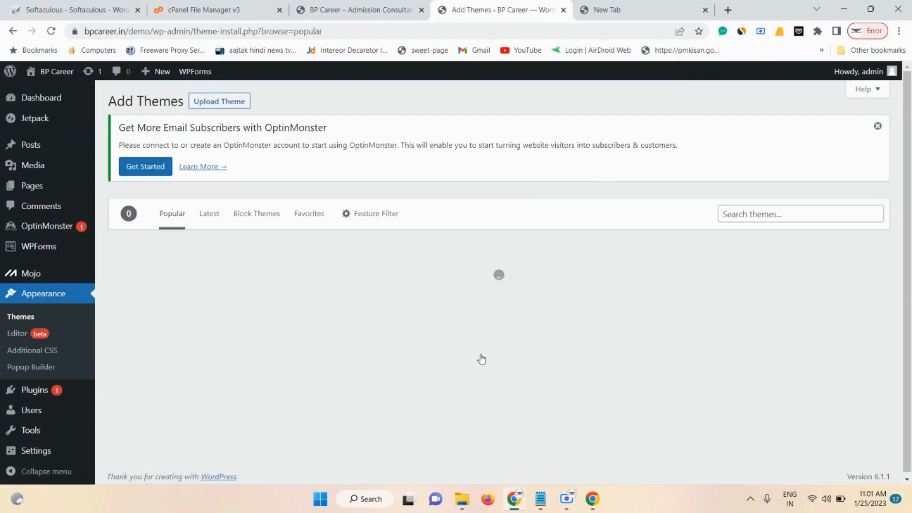
pyautogui.moveTo(908, 138); pyautogui.dragTo(909, 176)
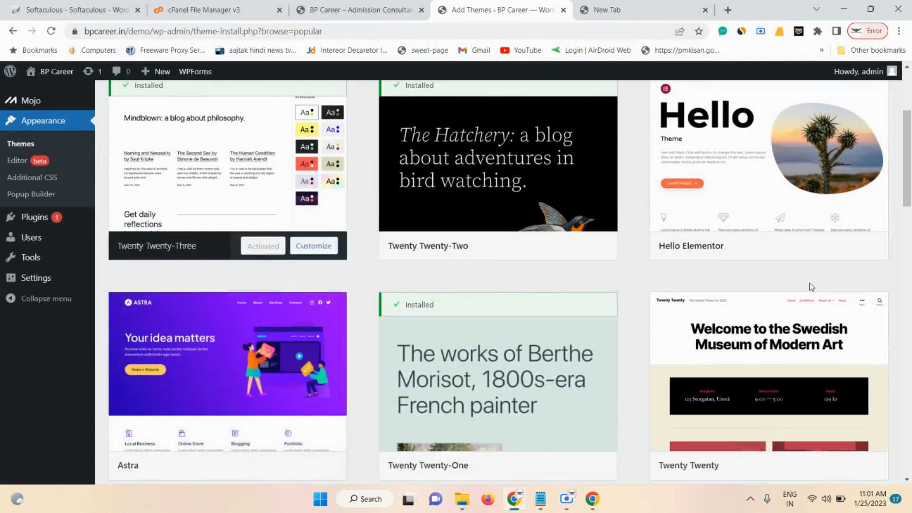
pyautogui.moveTo(909, 190)
pyautogui.mouseDown()
pyautogui.moveTo(910, 242)
pyautogui.moveTo(910, 188)
pyautogui.mouseUp()
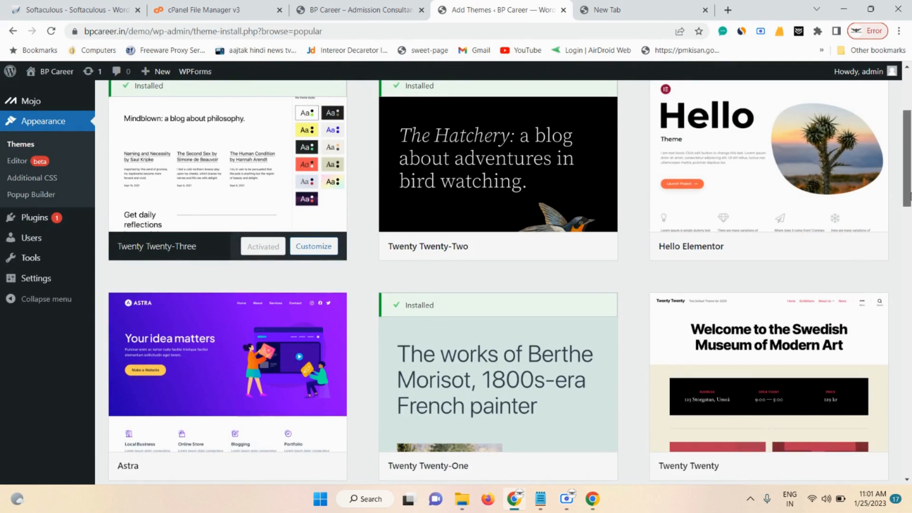
pyautogui.moveTo(911, 191); pyautogui.dragTo(910, 230)
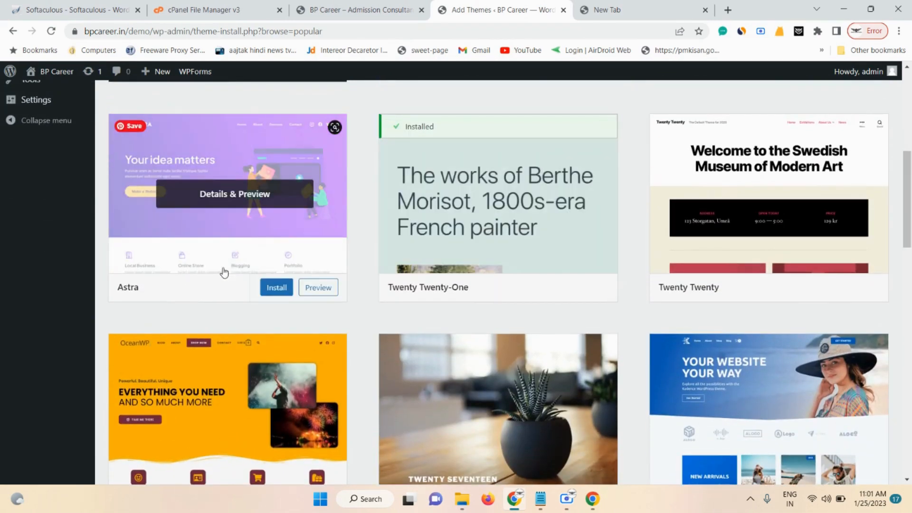
pyautogui.moveTo(909, 197); pyautogui.dragTo(909, 116)
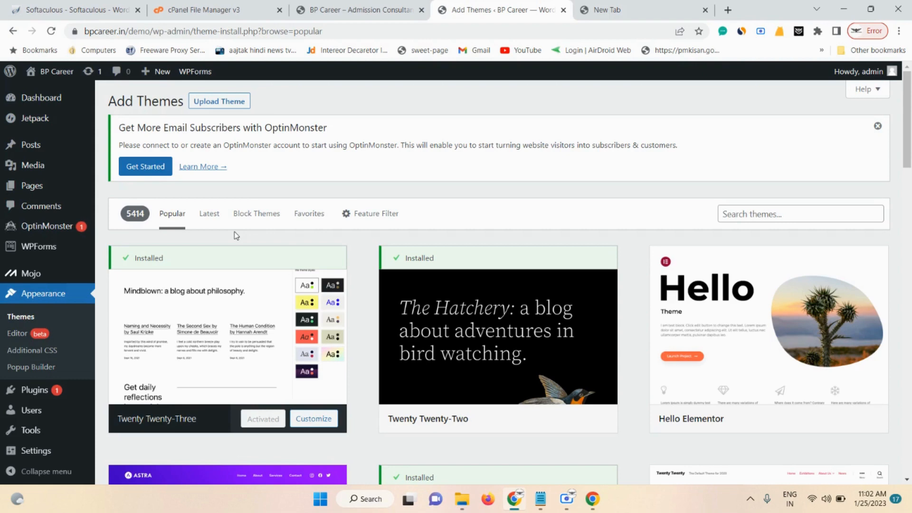
# Step: Click 'All done. Dismiss this.' on the cPanel dashboard, then switch to the BP Career tab
pyautogui.click(195, 9)
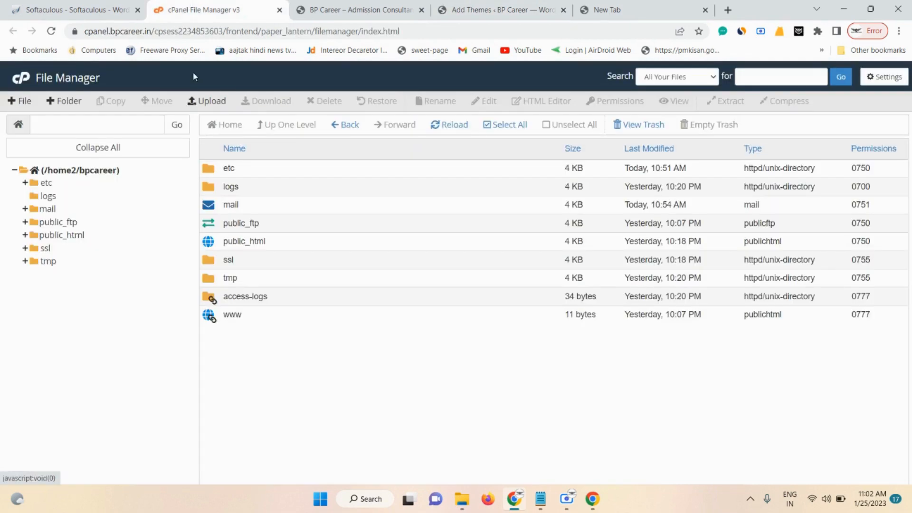
pyautogui.click(99, 6)
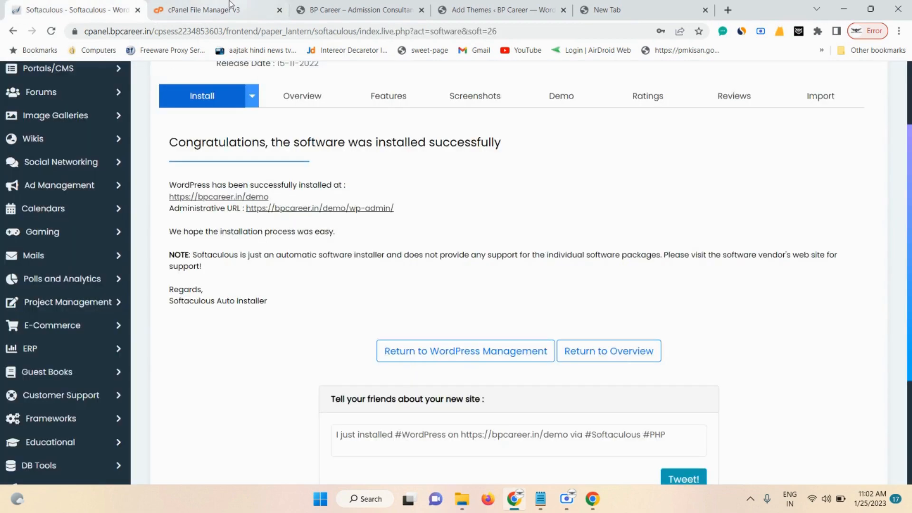
pyautogui.click(181, 7)
pyautogui.click(21, 79)
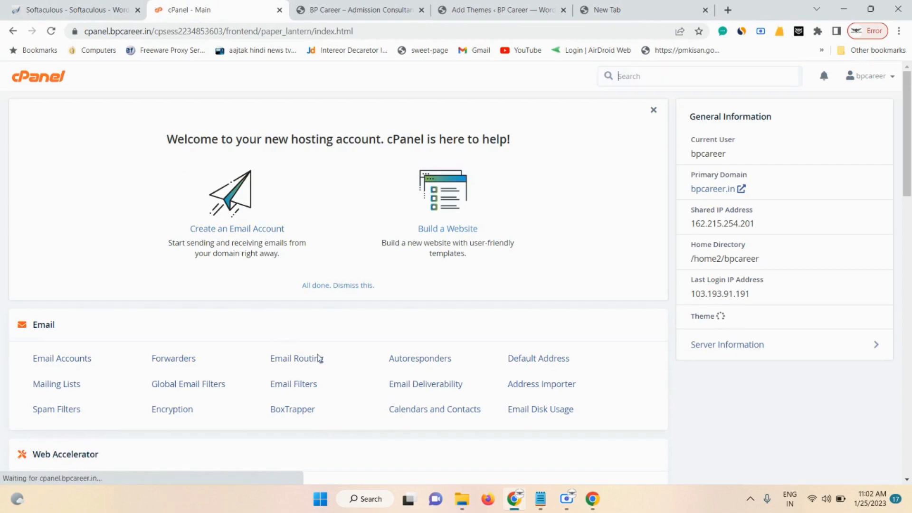
pyautogui.click(351, 286)
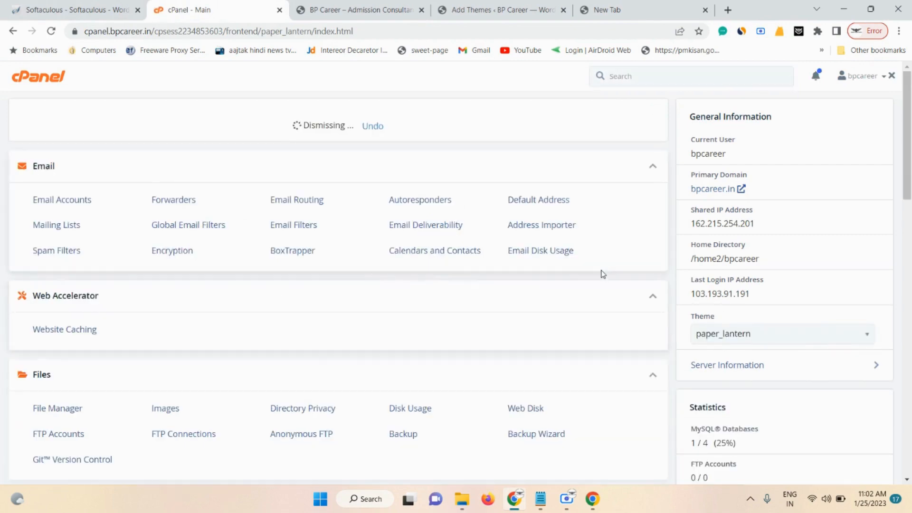
pyautogui.moveTo(910, 129); pyautogui.dragTo(911, 106)
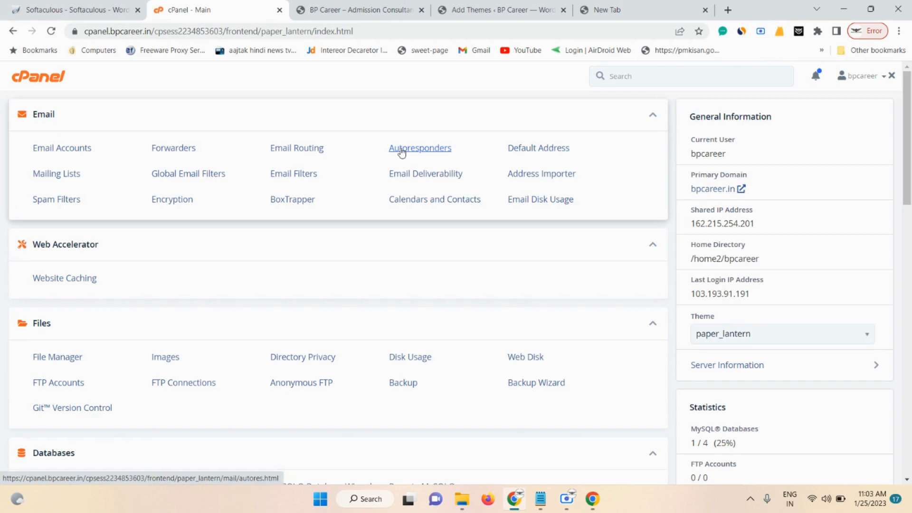
pyautogui.click(379, 7)
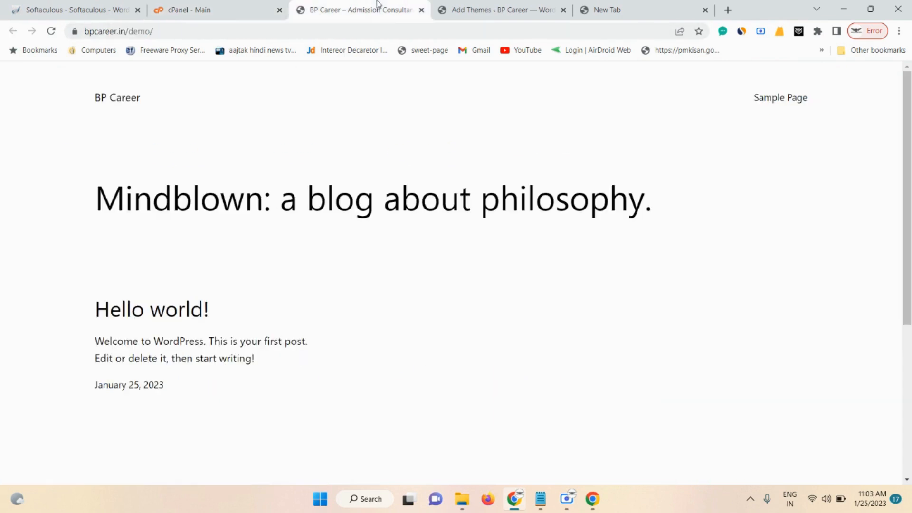
# Step: Close the OptinMonster notice at the top of the Add Themes page
pyautogui.click(484, 5)
pyautogui.click(388, 4)
pyautogui.click(464, 4)
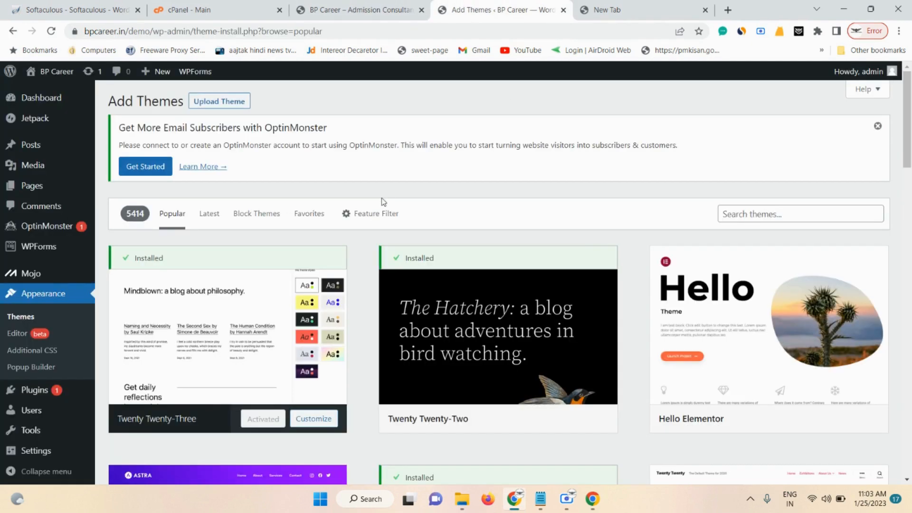
pyautogui.click(878, 128)
pyautogui.scroll(-7, 911, 193)
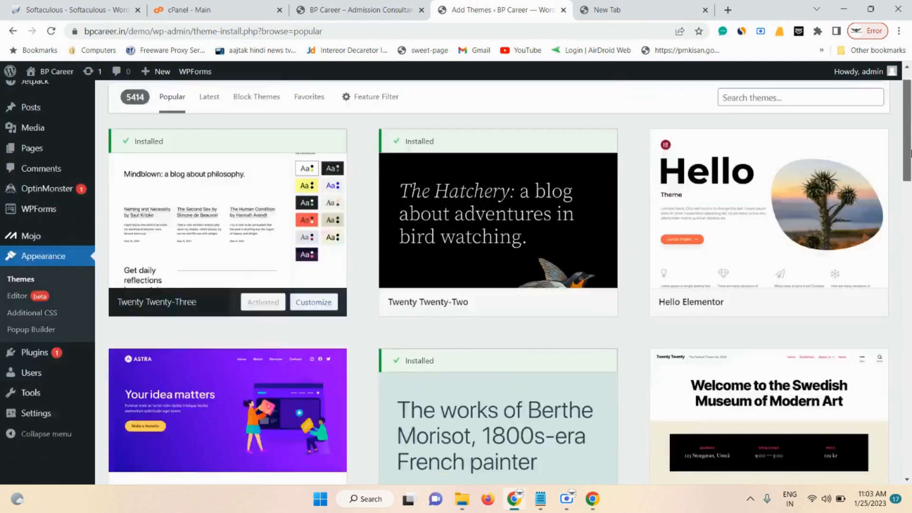
pyautogui.scroll(7, 911, 194)
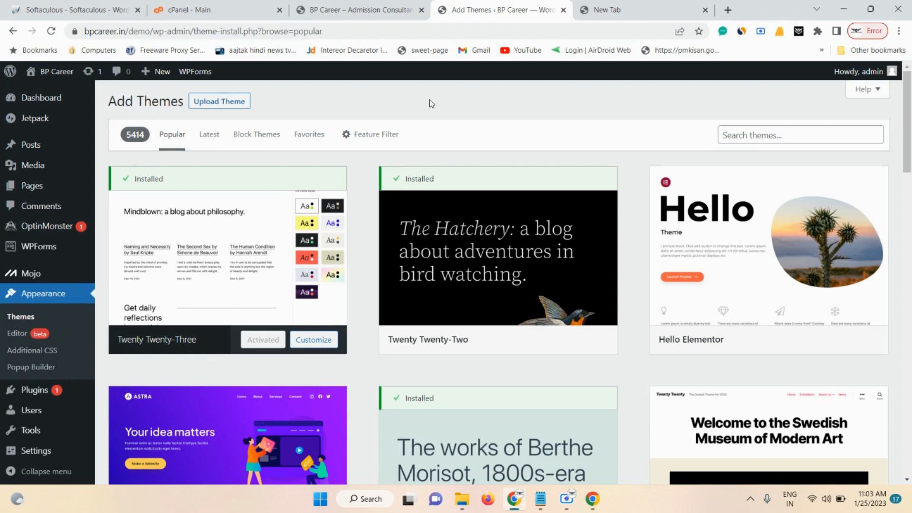
# Step: Load webdesigninkolkata.in, scroll down to Our Blogs, and open a blank new tab
pyautogui.click(600, 10)
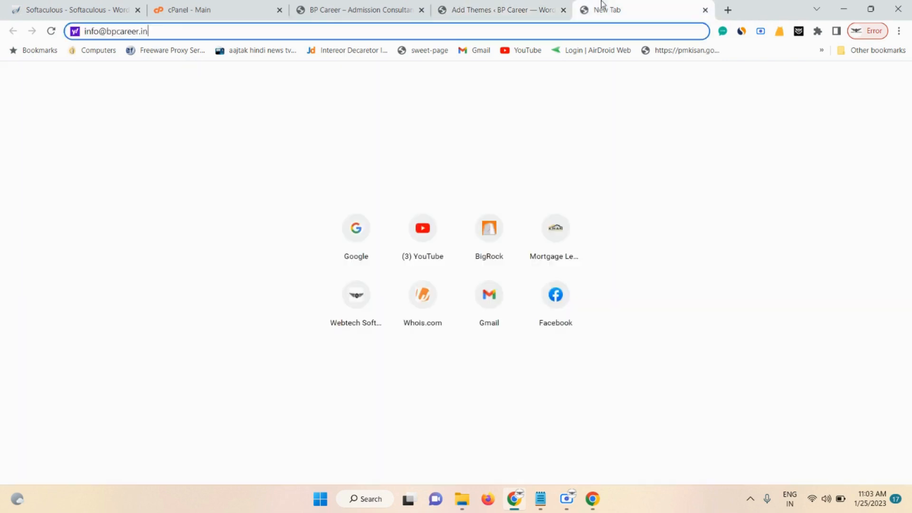
pyautogui.hotkey('ctrl', 'a')
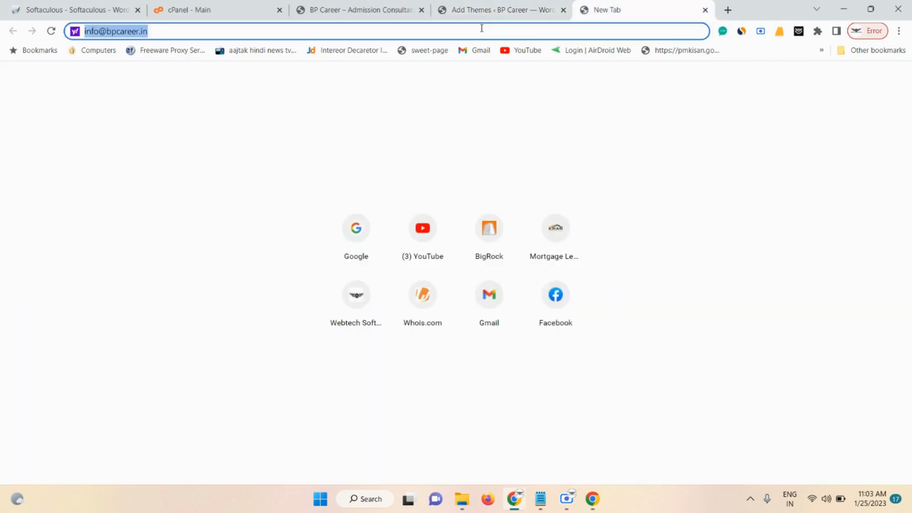
pyautogui.write('we')
pyautogui.press('Return')
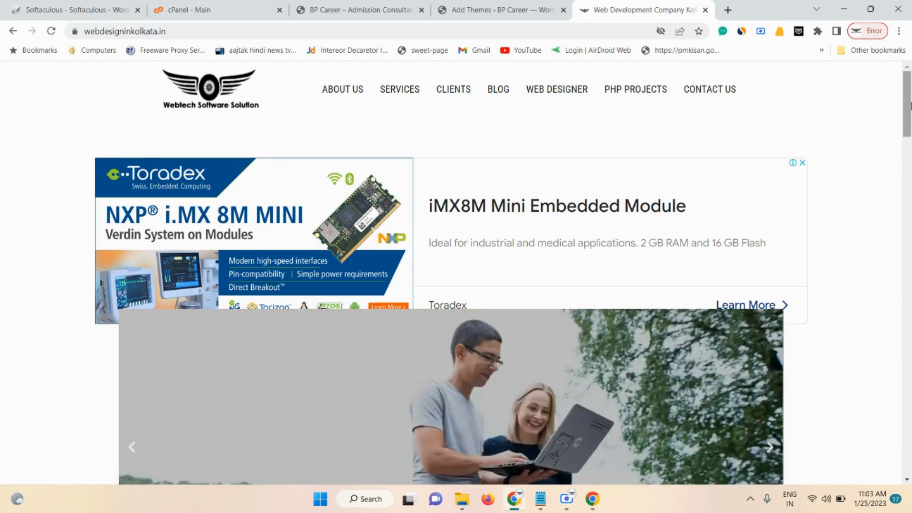
pyautogui.moveTo(908, 110); pyautogui.dragTo(909, 359)
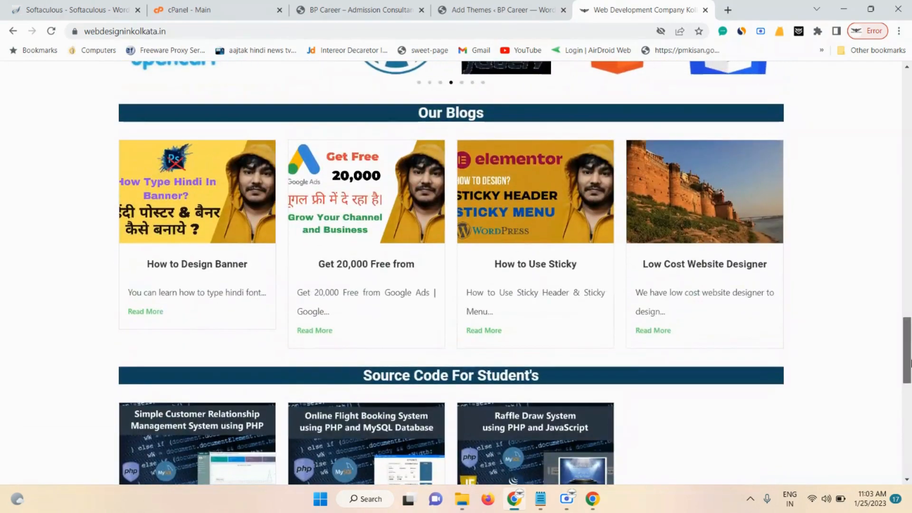
pyautogui.click(728, 10)
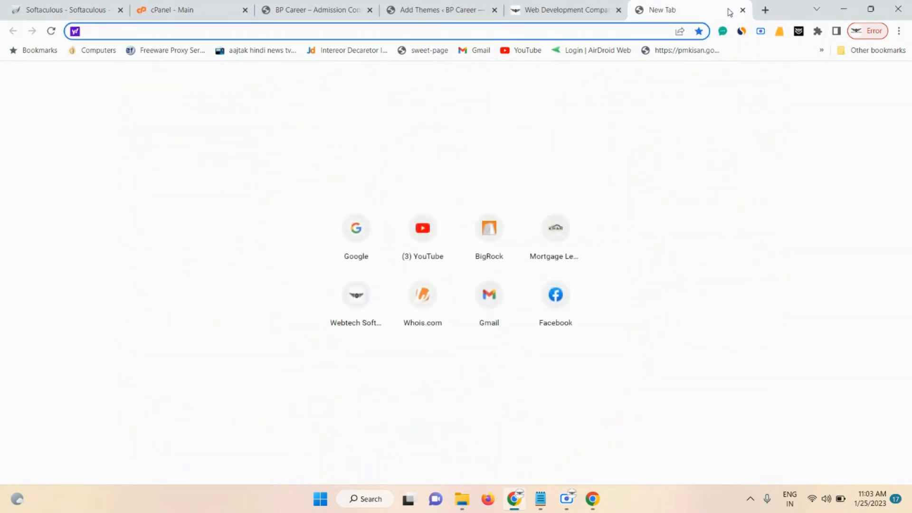
# Step: Load webtechsoftware.online, close its contact-form popup, and return to the webdesigninkolkata.in tab
pyautogui.write('webtechsoftware.online')
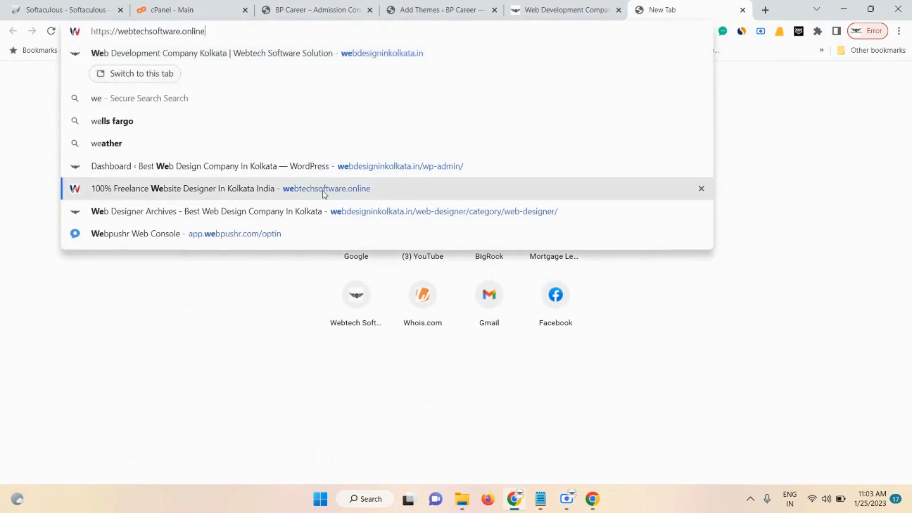
pyautogui.click(323, 190)
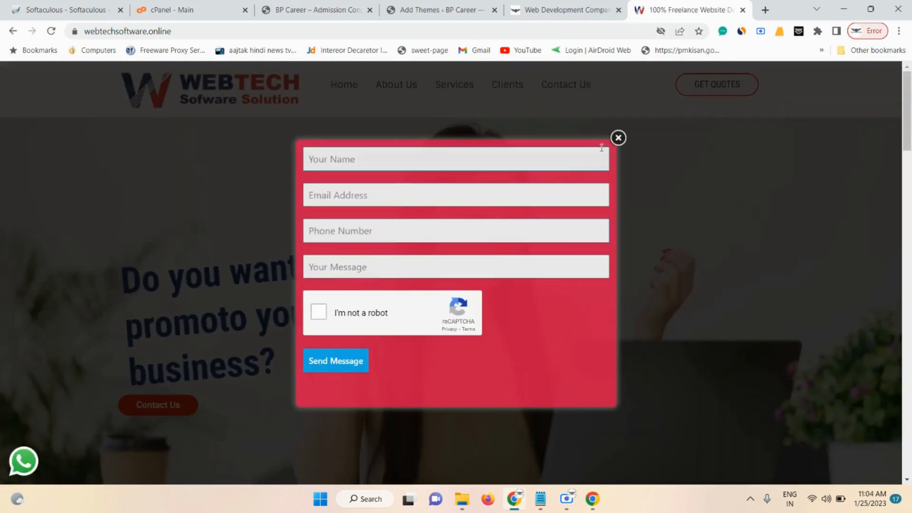
pyautogui.click(620, 138)
pyautogui.moveTo(910, 121); pyautogui.dragTo(908, 395)
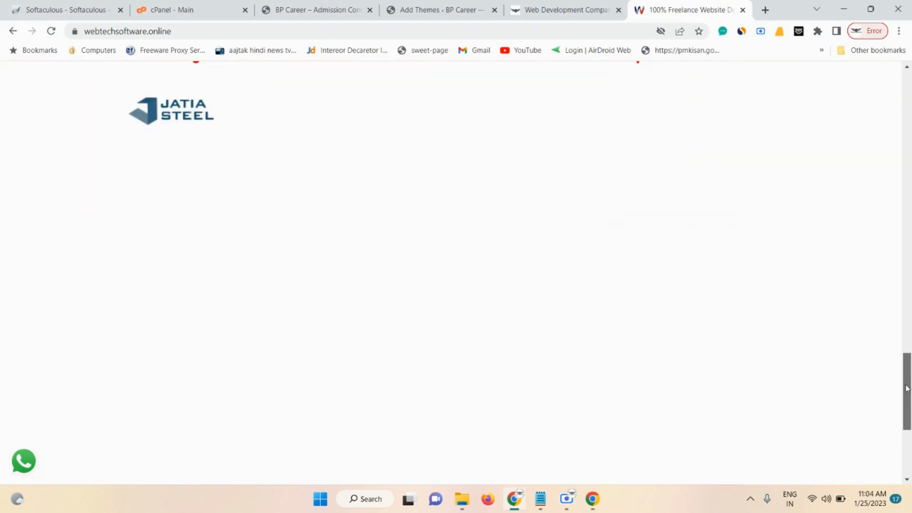
pyautogui.click(578, 4)
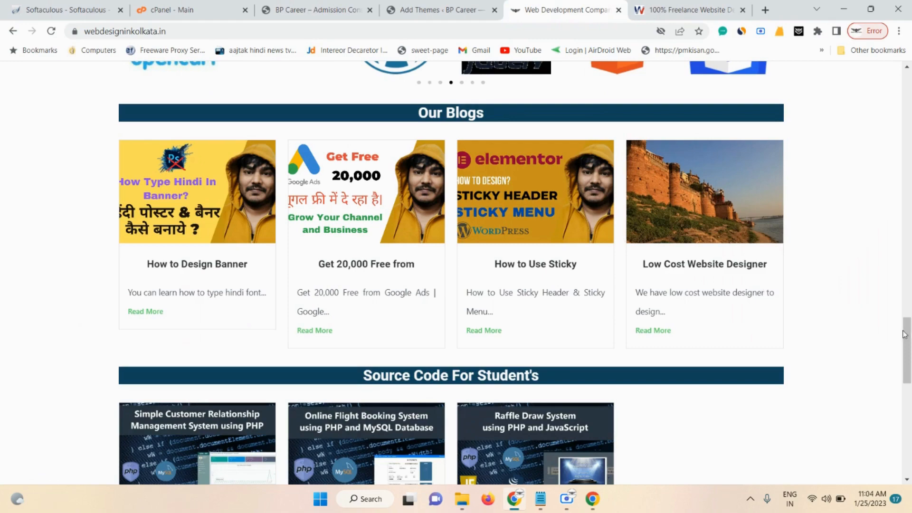
pyautogui.moveTo(907, 334); pyautogui.dragTo(909, 83)
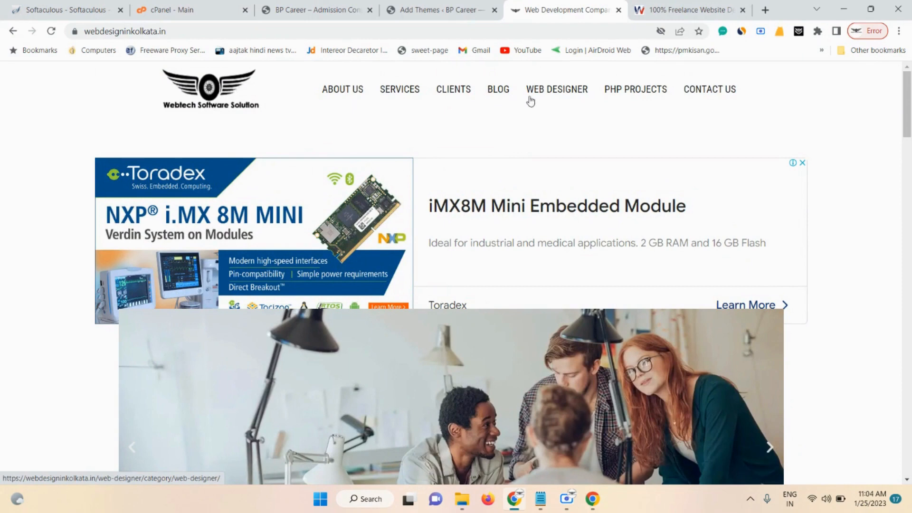
pyautogui.click(676, 4)
pyautogui.click(565, 6)
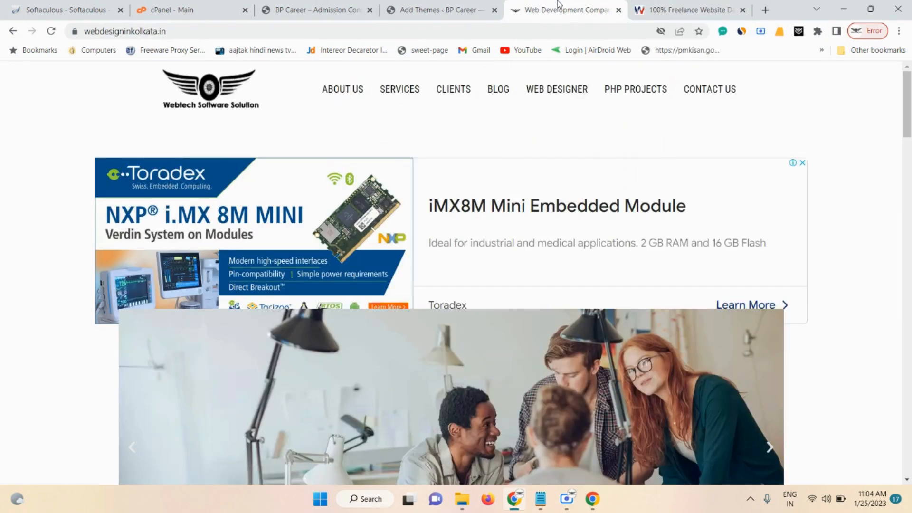
# Step: Switch between the Add Themes, BP Career demo site and cPanel tabs to review the pages
pyautogui.click(454, 8)
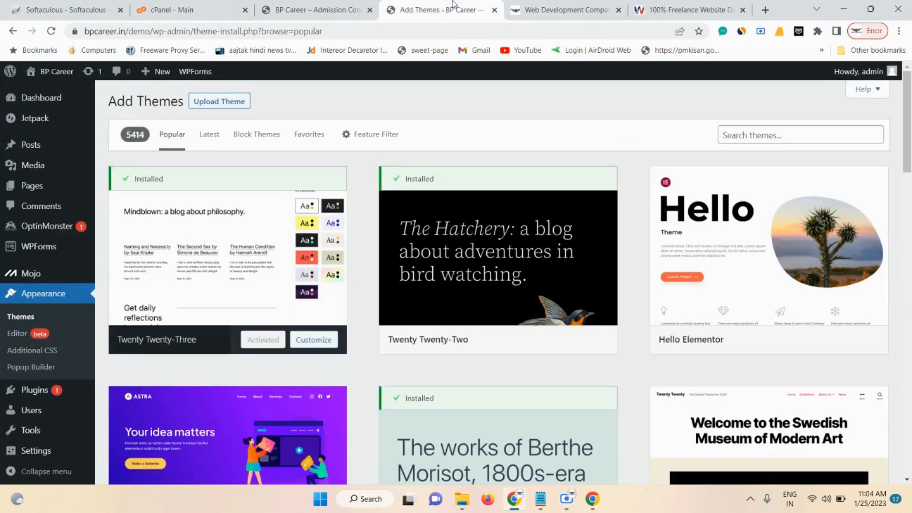
pyautogui.click(336, 5)
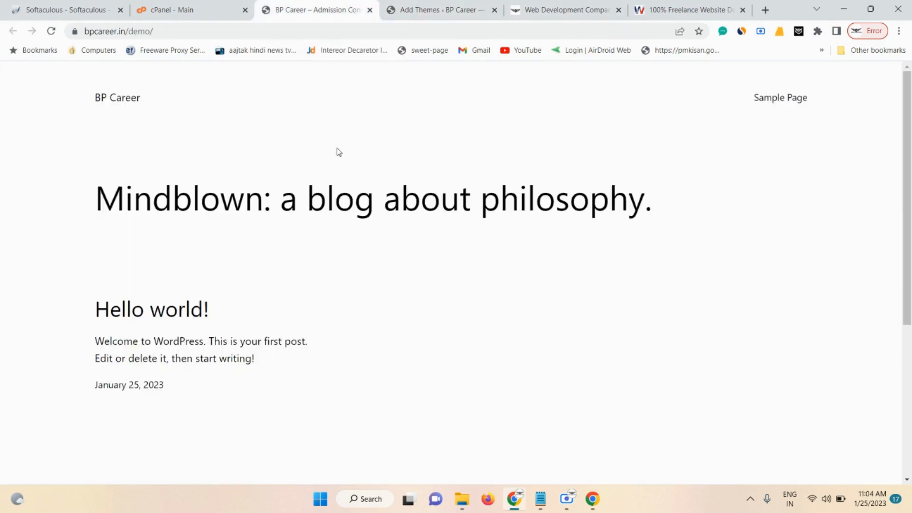
pyautogui.click(179, 6)
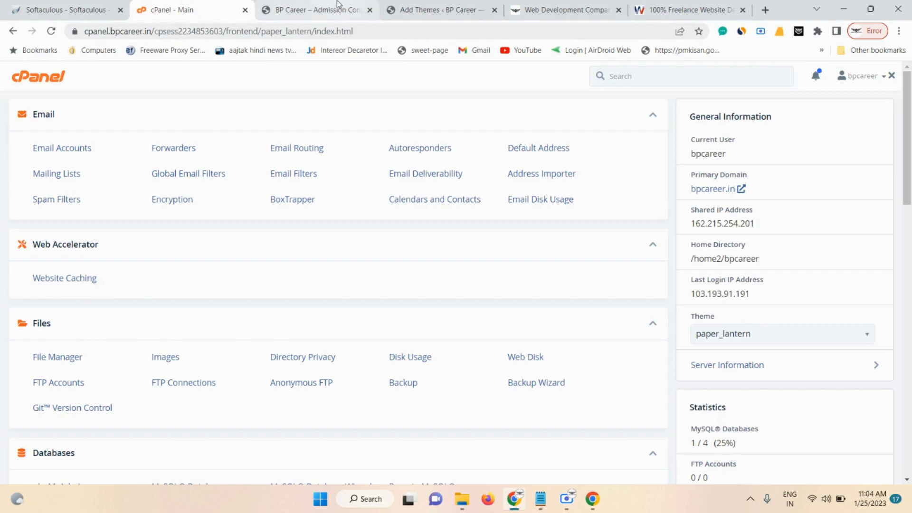
pyautogui.click(338, 5)
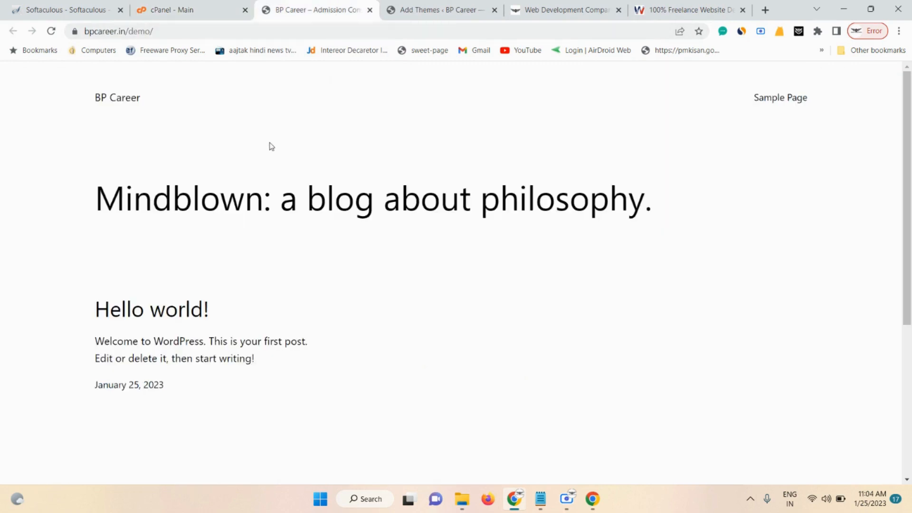